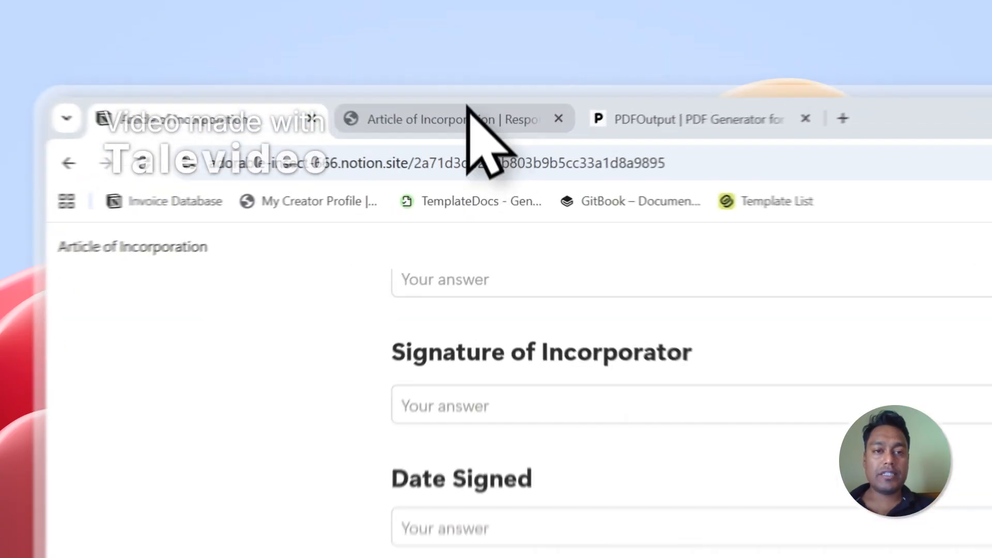
Show the Article of Incorporation responses in Notion and highlight the CompanyA and CompanyB records.
{"action": "left_click", "coordinate": [356, 75]}
{"action": "left_click", "coordinate": [458, 417]}
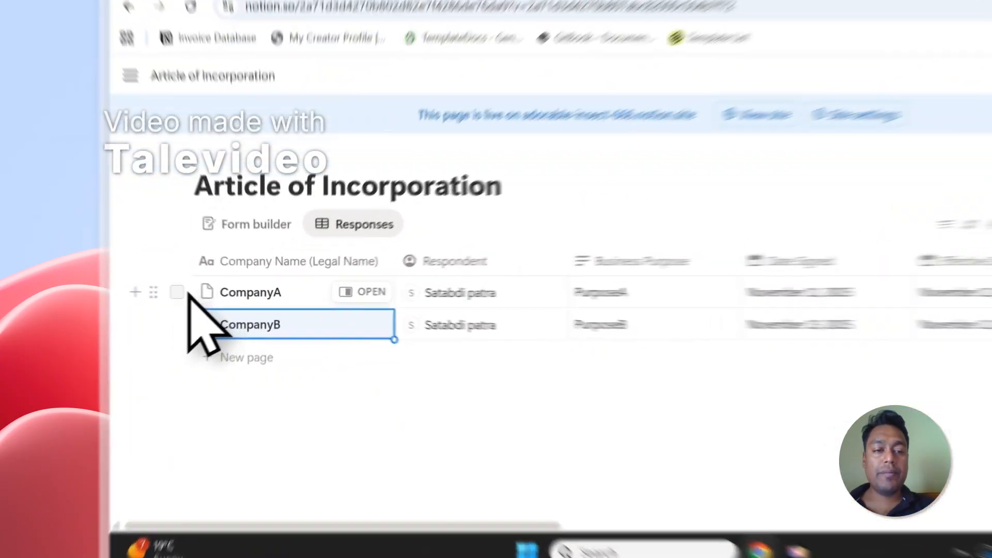
{"action": "left_click", "coordinate": [159, 300]}
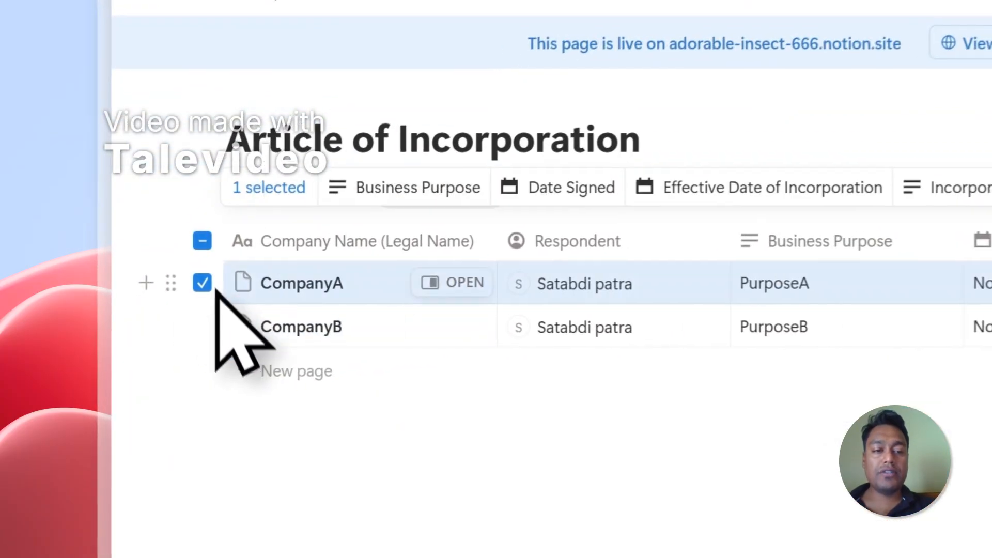
{"action": "left_click", "coordinate": [159, 322]}
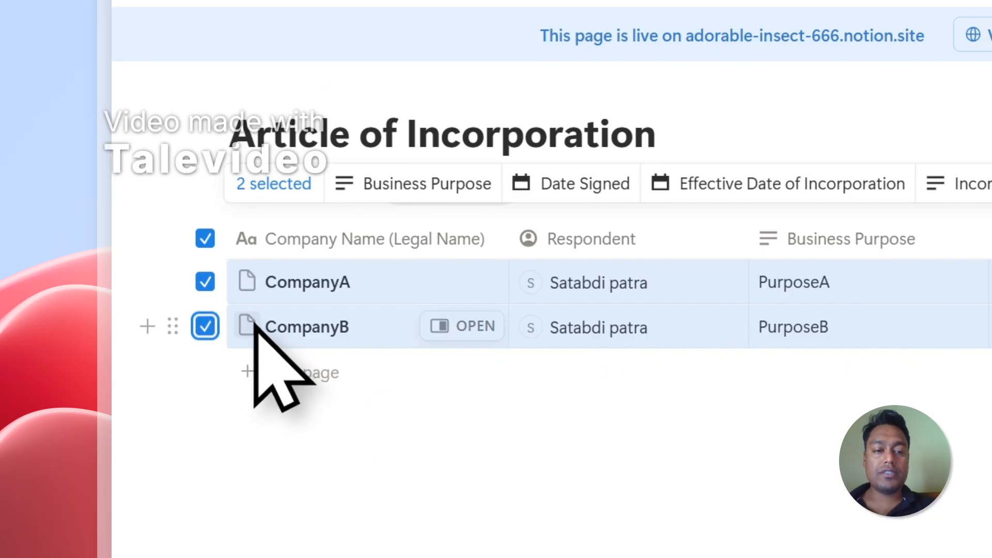
{"action": "left_click", "coordinate": [318, 416]}
Switch to the PDFOutput website and read its homepage introduction about generating PDFs from Google Docs with a Notion database.
{"action": "left_click", "coordinate": [729, 78]}
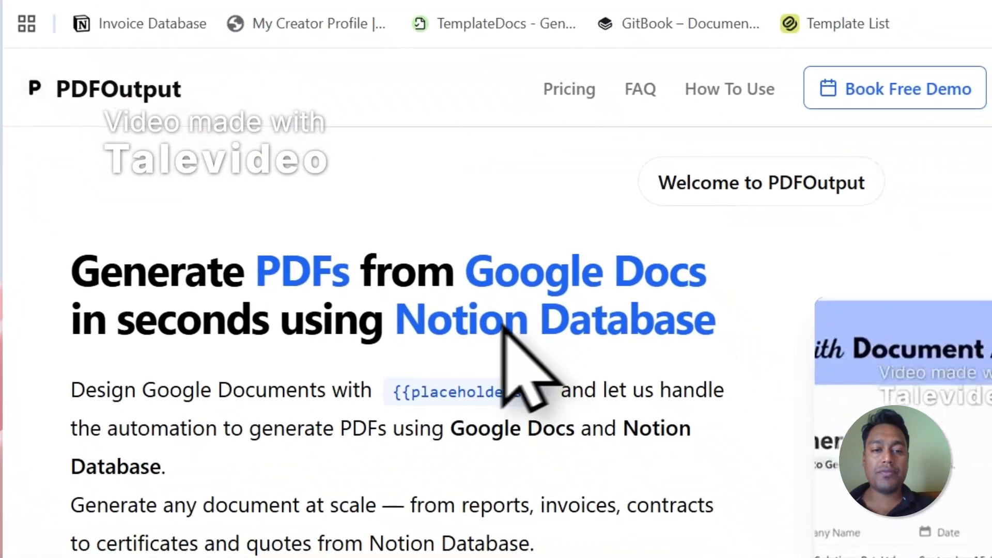
{"action": "left_click_drag", "start_coordinate": [598, 423], "coordinate": [794, 409]}
{"action": "left_click_drag", "start_coordinate": [372, 292], "coordinate": [691, 295]}
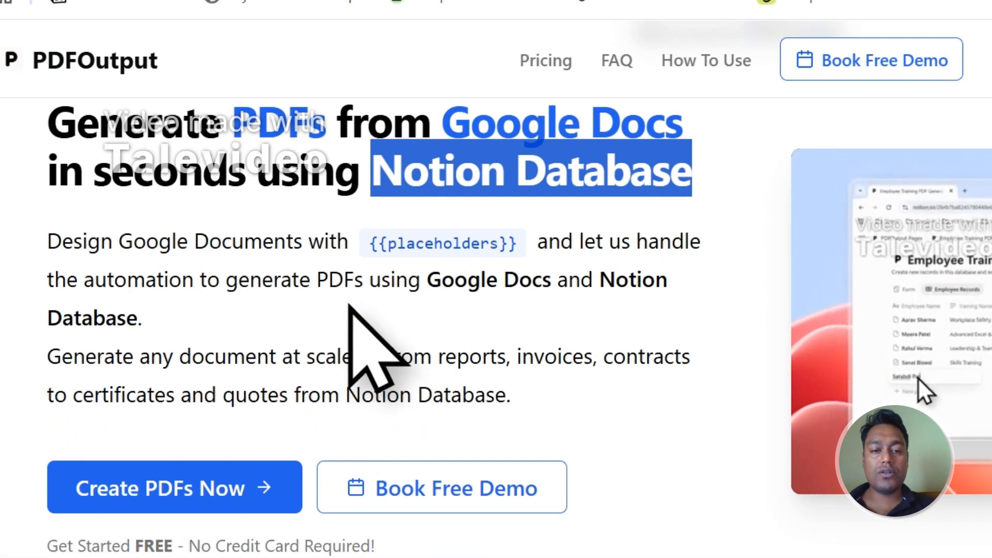
{"action": "scroll", "coordinate": [354, 310], "scroll_direction": "down", "scroll_amount": 2}
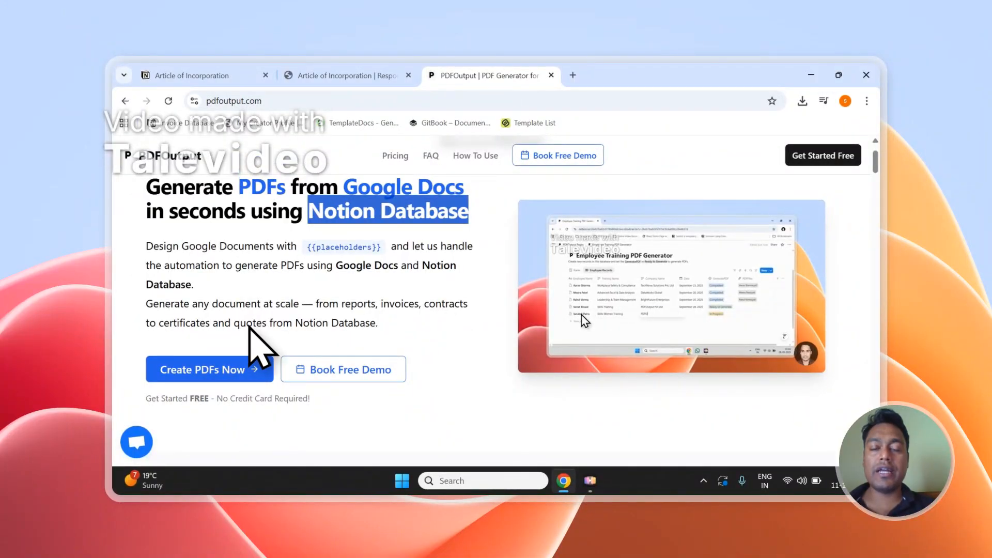
{"action": "scroll", "coordinate": [236, 327], "scroll_direction": "down", "scroll_amount": 1}
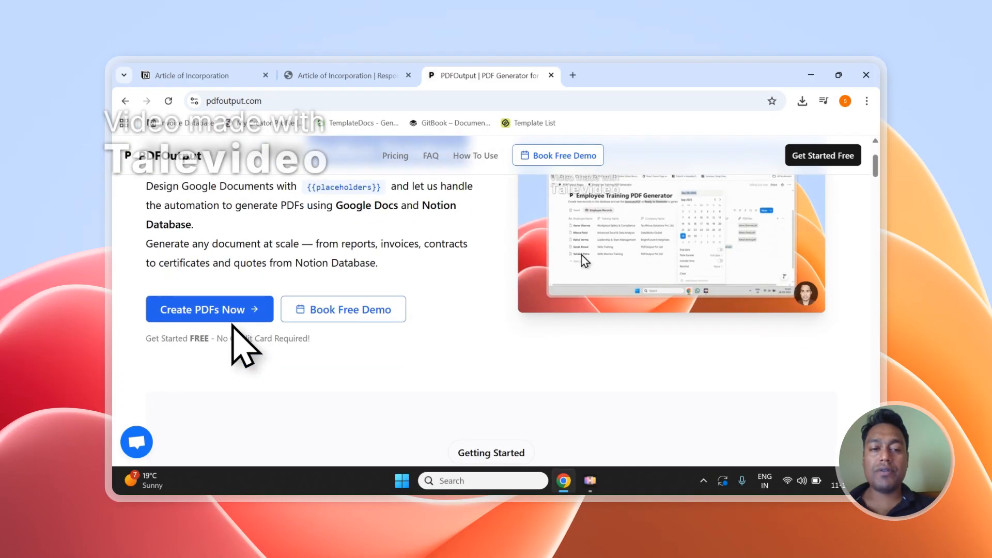
{"action": "scroll", "coordinate": [236, 327], "scroll_direction": "up", "scroll_amount": 2}
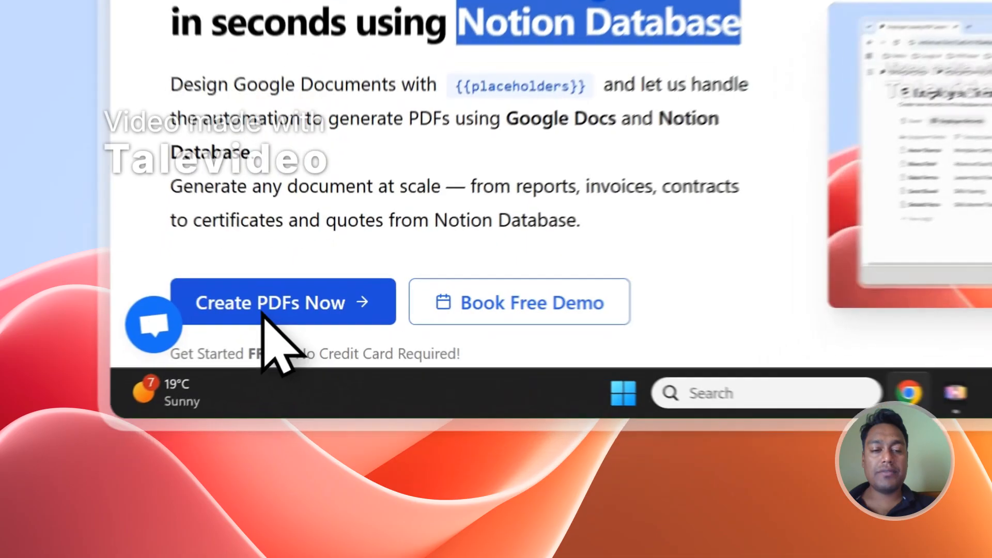
Start creating PDFs in PDFOutput and sign in with the existing Google account, approving the sign-in request.
{"action": "left_click", "coordinate": [209, 429]}
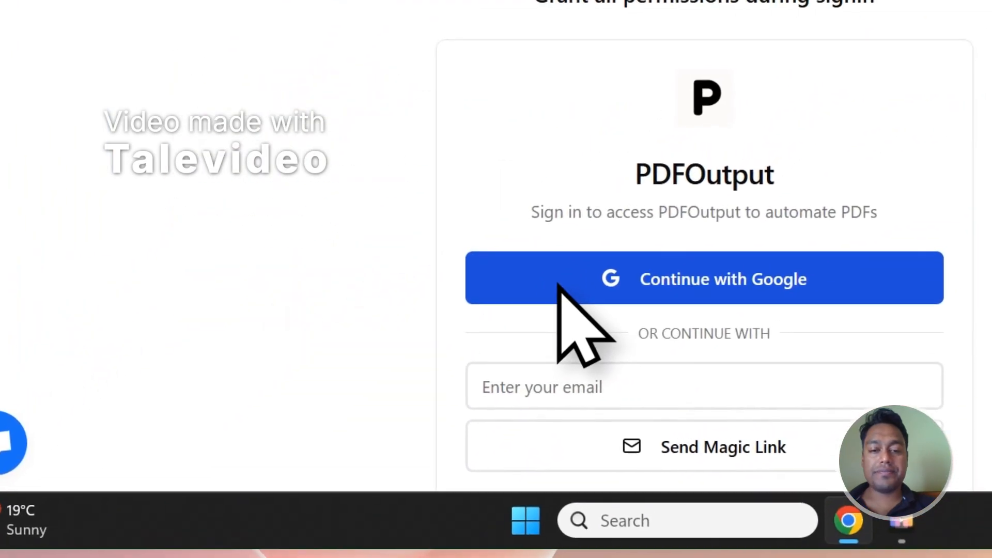
{"action": "left_click", "coordinate": [525, 287]}
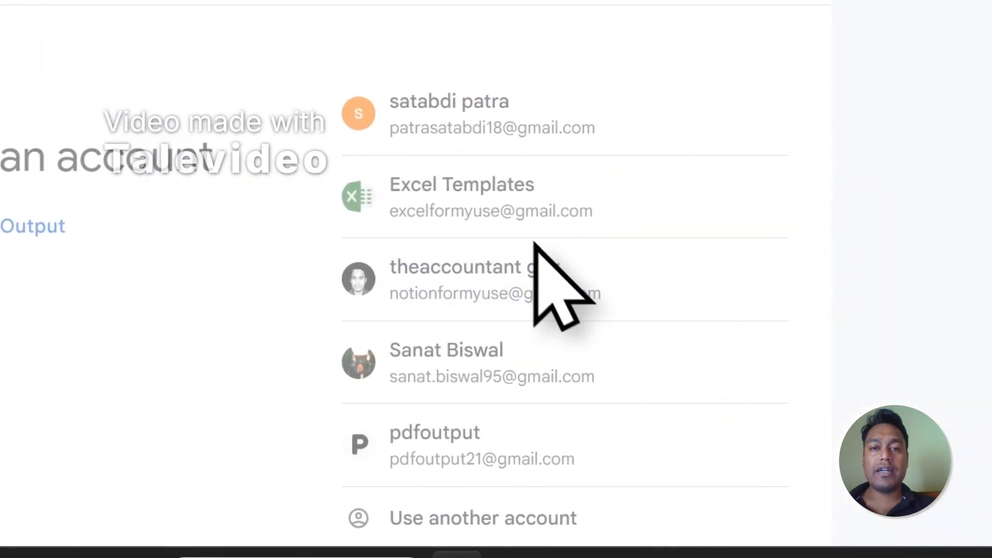
{"action": "left_click", "coordinate": [490, 204]}
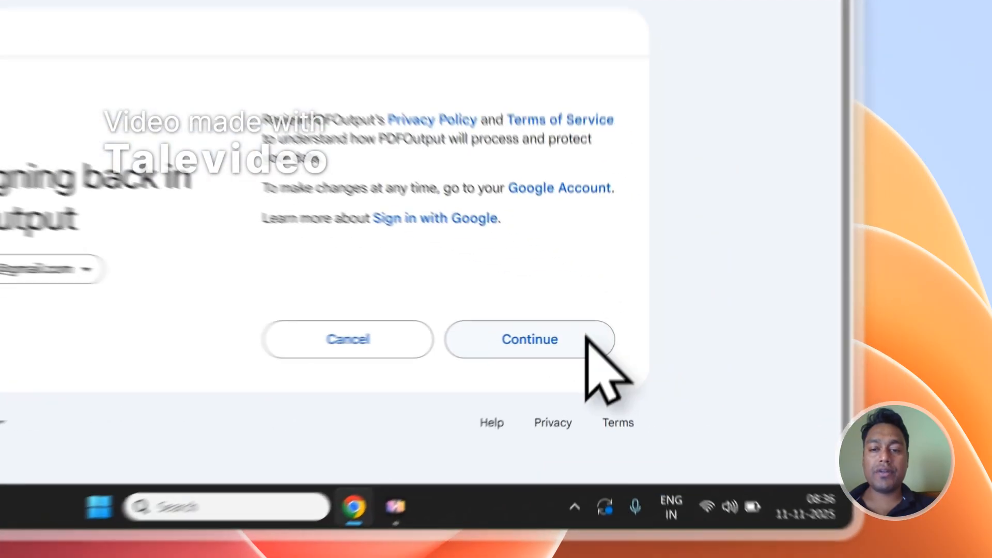
{"action": "left_click", "coordinate": [709, 374]}
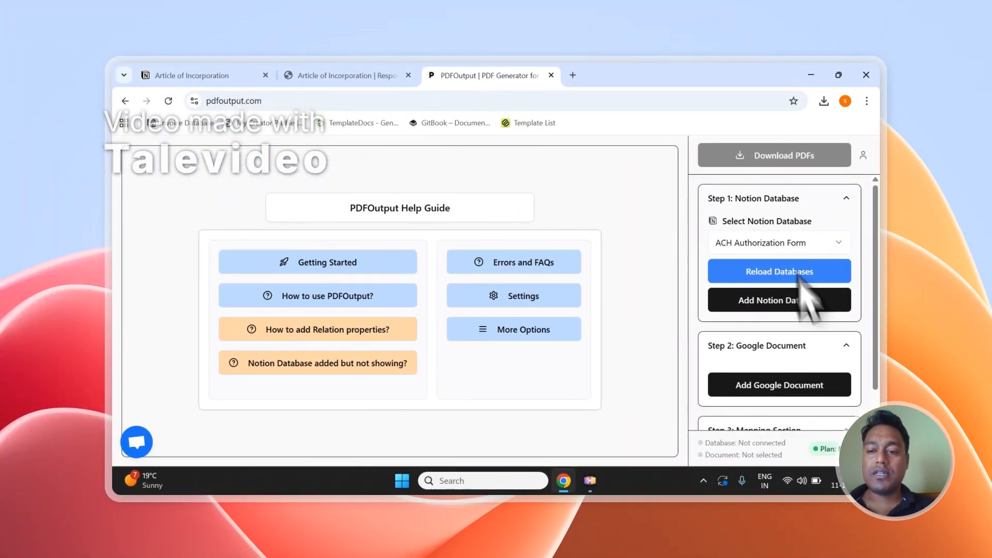
Examine the PDFOutput setup sections for the Google document, the mapping and the list of copyable database properties.
{"action": "scroll", "coordinate": [781, 351], "scroll_direction": "down", "scroll_amount": 2}
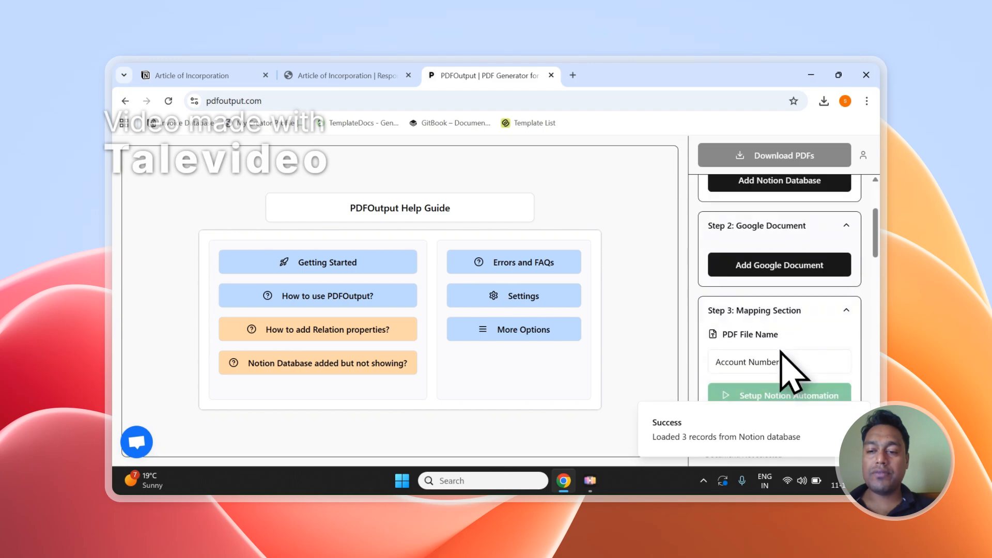
{"action": "scroll", "coordinate": [779, 235], "scroll_direction": "down", "scroll_amount": 6}
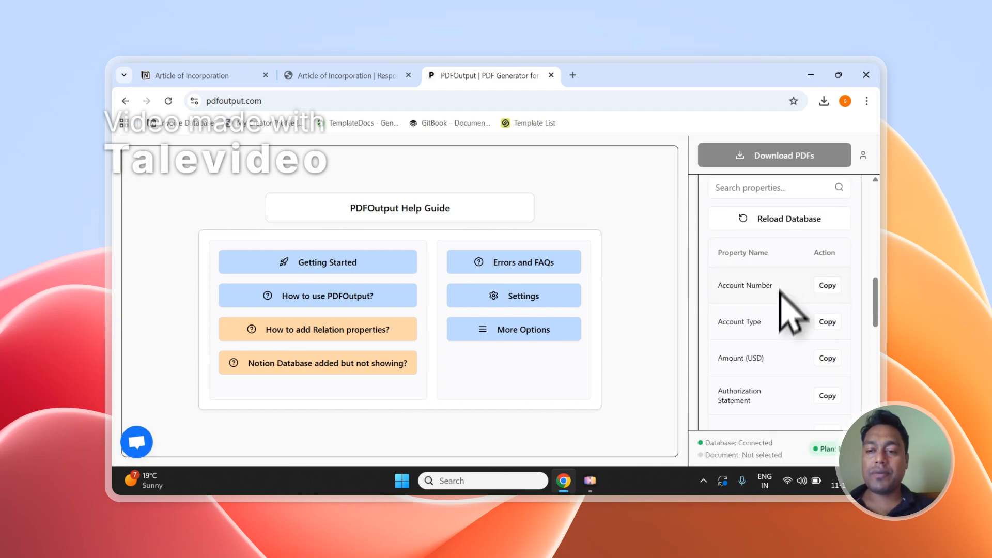
{"action": "scroll", "coordinate": [789, 309], "scroll_direction": "down", "scroll_amount": 1}
{"action": "scroll", "coordinate": [783, 279], "scroll_direction": "down", "scroll_amount": 5}
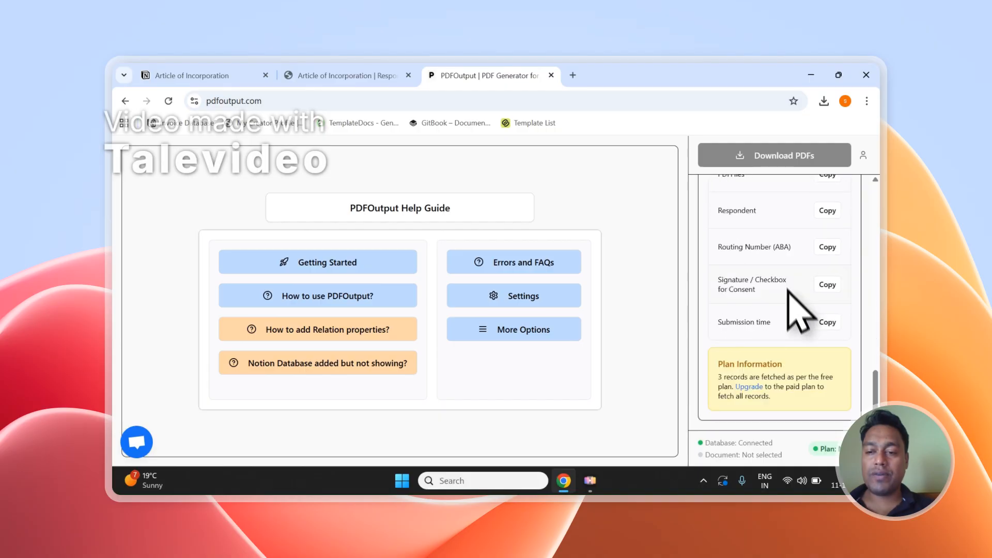
{"action": "scroll", "coordinate": [788, 302], "scroll_direction": "up", "scroll_amount": 3}
{"action": "scroll", "coordinate": [790, 308], "scroll_direction": "up", "scroll_amount": 10}
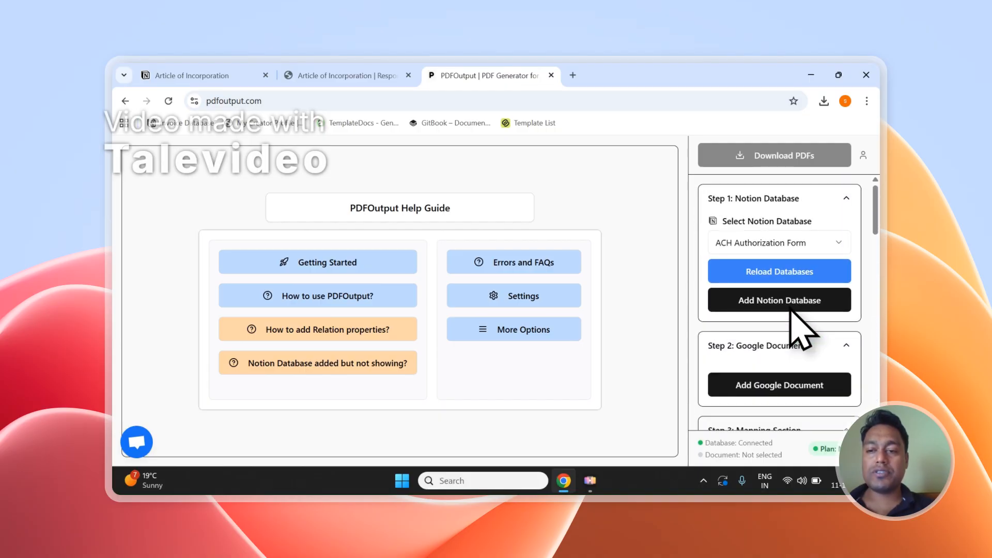
Start adding a Notion database in PDFOutput and copy the title "Article of Incorporation" from the Notion responses page.
{"action": "left_click", "coordinate": [809, 299]}
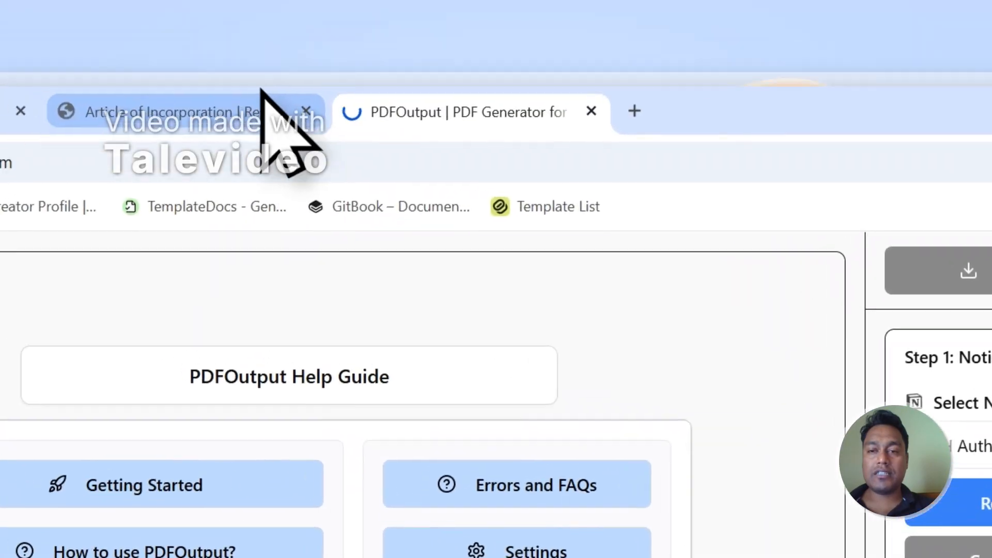
{"action": "left_click", "coordinate": [383, 69]}
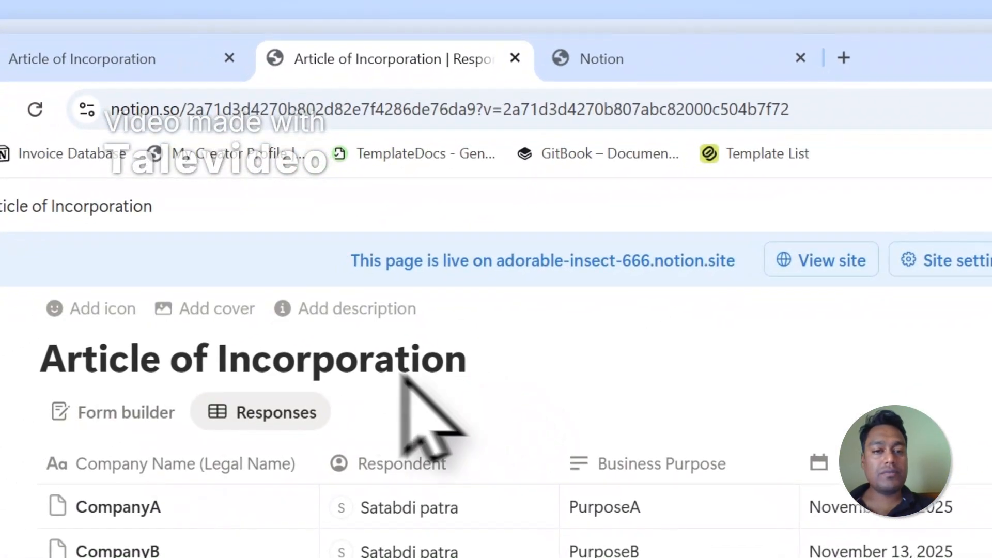
{"action": "left_click_drag", "start_coordinate": [471, 362], "coordinate": [64, 375]}
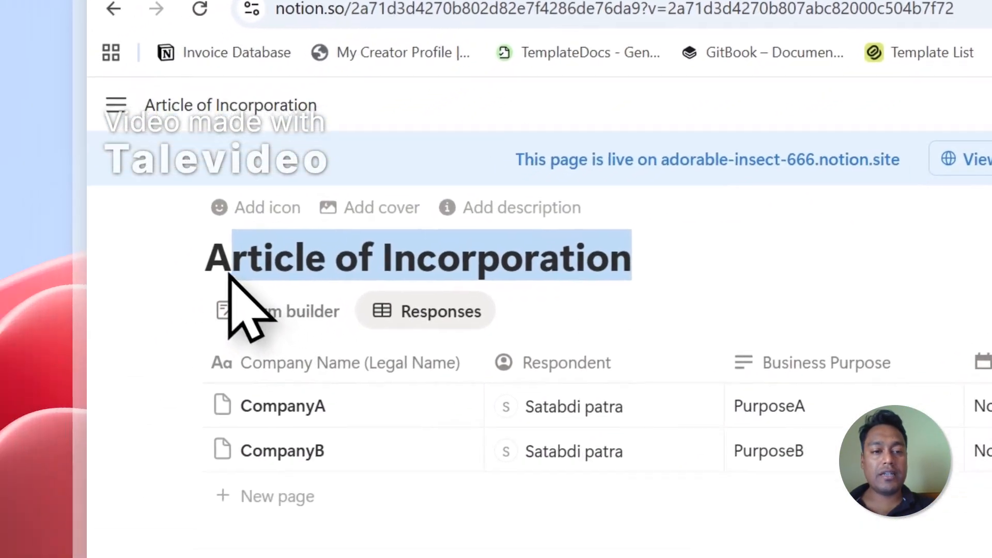
{"action": "left_click_drag", "start_coordinate": [229, 275], "coordinate": [207, 274]}
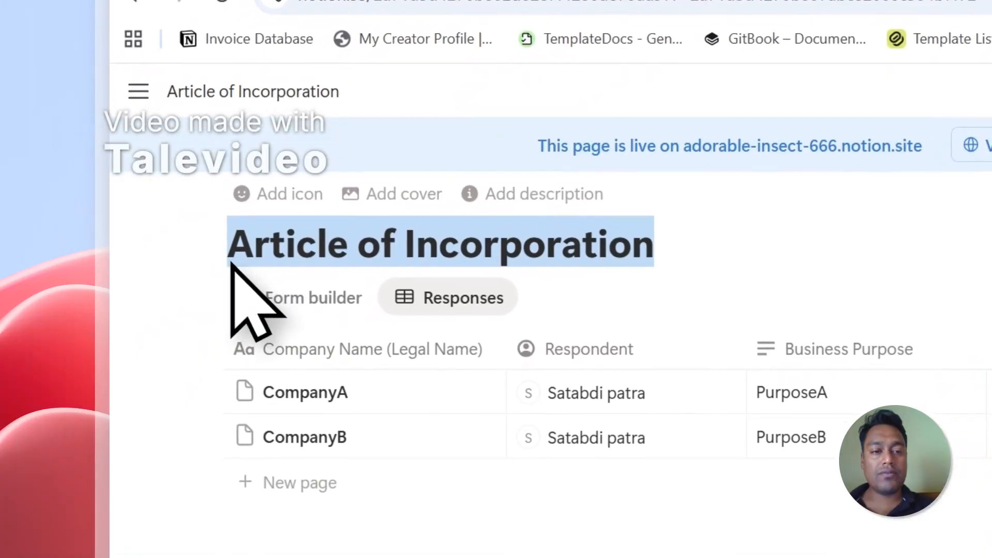
{"action": "right_click", "coordinate": [267, 260]}
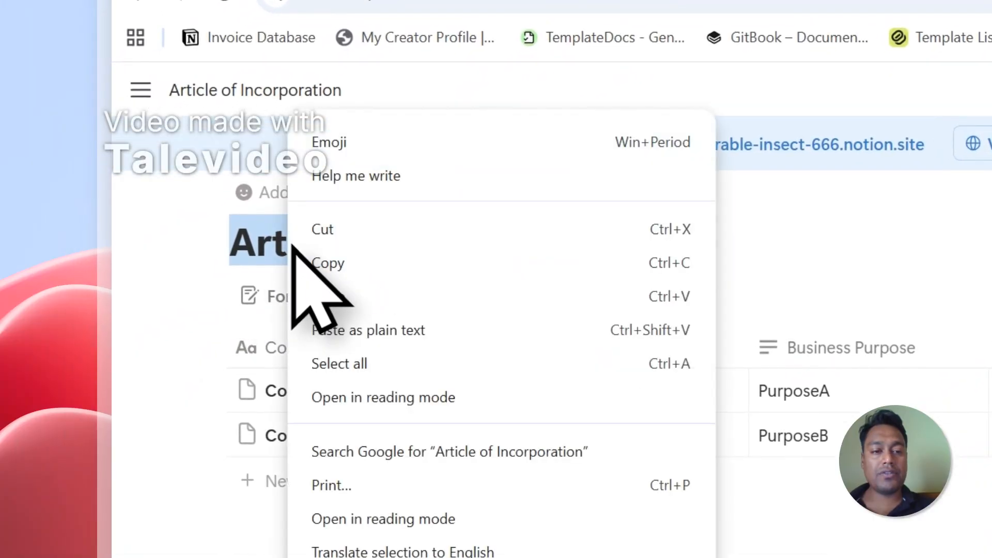
{"action": "left_click", "coordinate": [355, 264]}
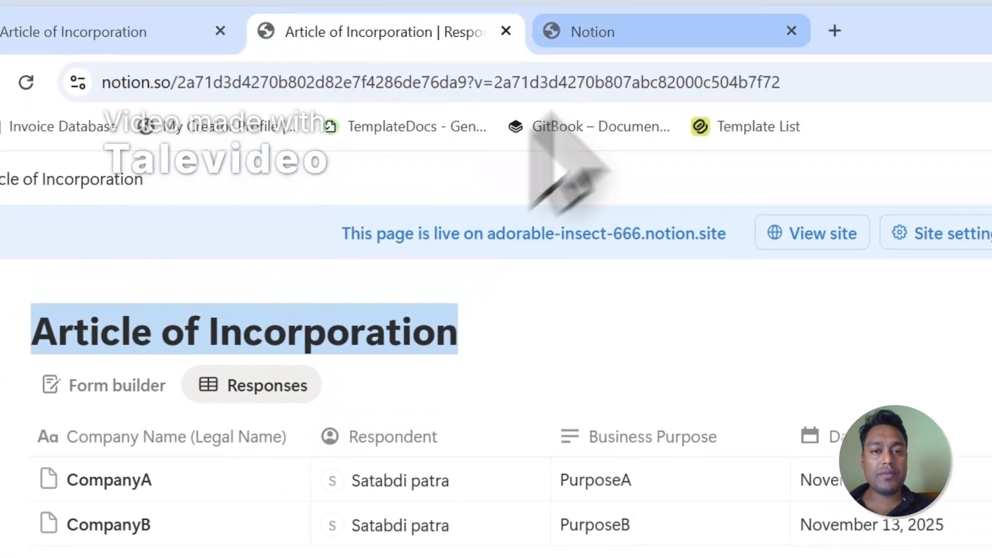
Return to the Notion connection request, accept PDFOutput's permissions and choose to select pages to share with it.
{"action": "left_click", "coordinate": [654, 29]}
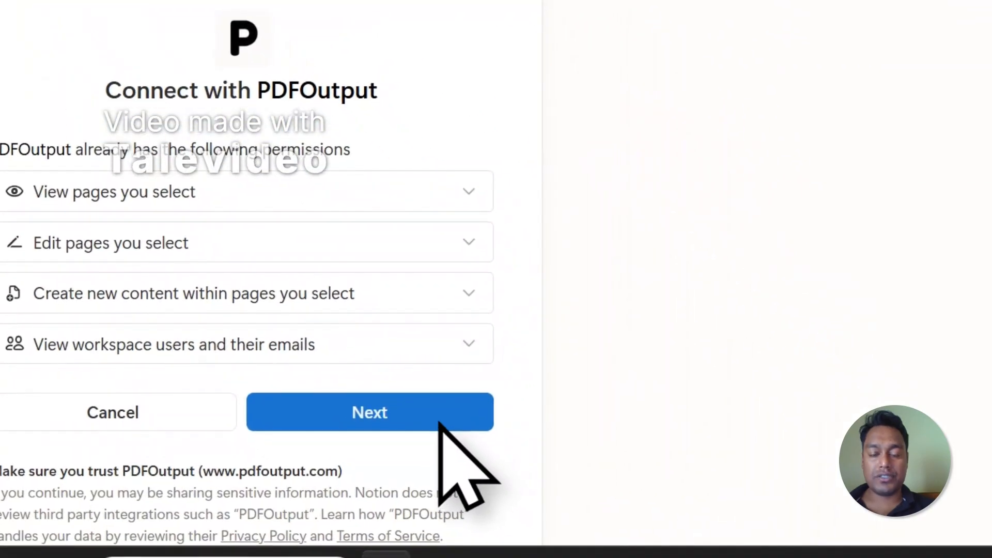
{"action": "scroll", "coordinate": [439, 423], "scroll_direction": "down", "scroll_amount": 3}
{"action": "left_click", "coordinate": [484, 303]}
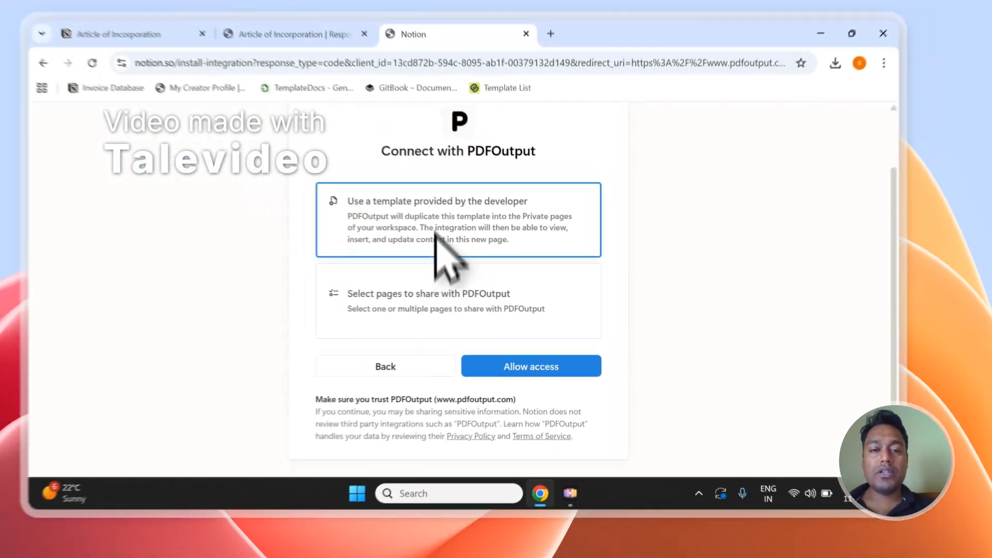
{"action": "scroll", "coordinate": [438, 262], "scroll_direction": "up", "scroll_amount": 1}
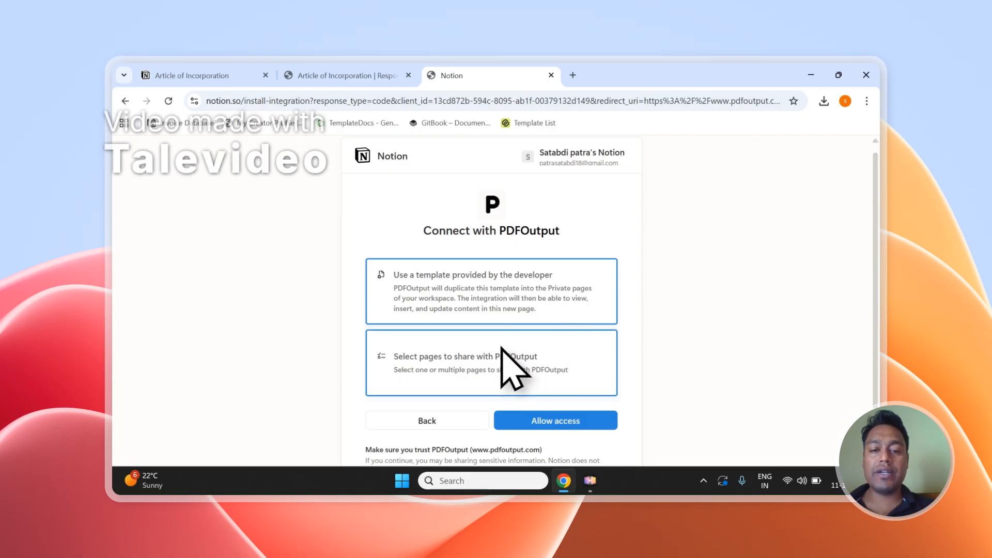
{"action": "left_click", "coordinate": [488, 356]}
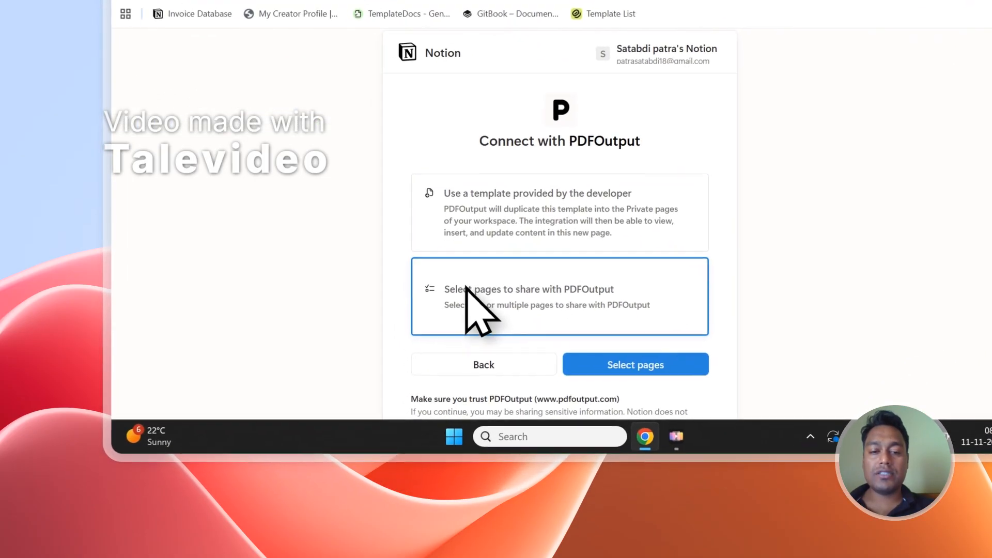
{"action": "left_click", "coordinate": [631, 358]}
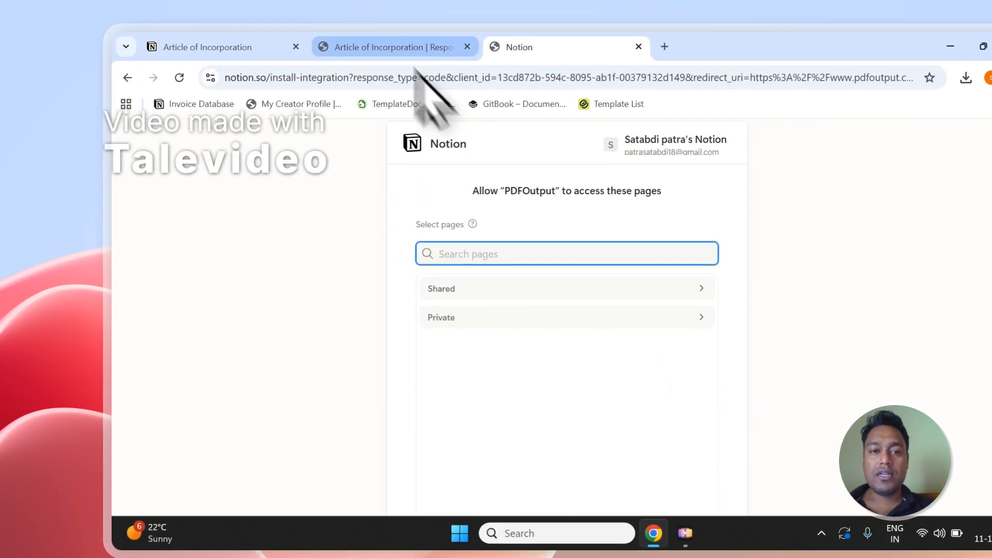
Copy the Article of Incorporation title again, search the shareable pages for it and add the matching database.
{"action": "left_click", "coordinate": [403, 46]}
{"action": "right_click", "coordinate": [361, 297]}
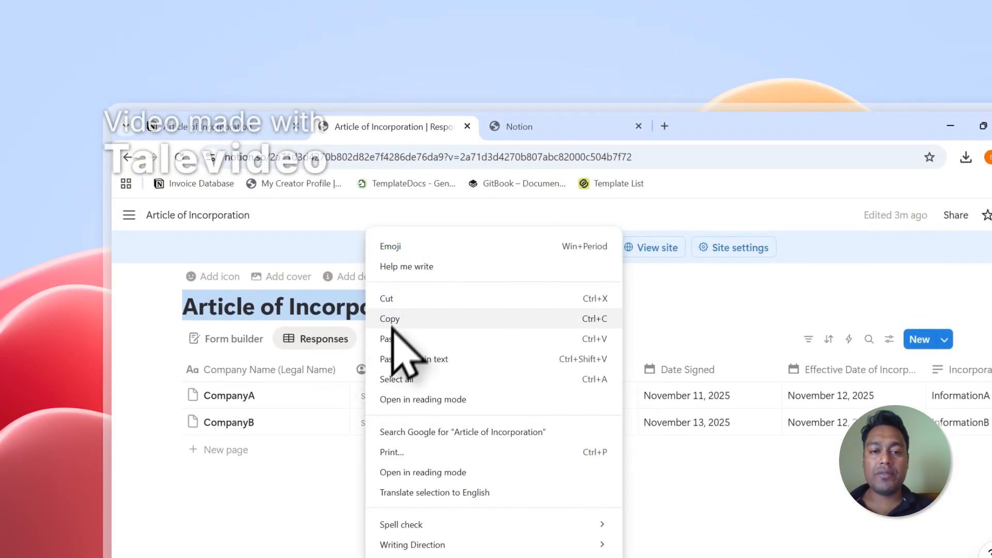
{"action": "left_click", "coordinate": [391, 322]}
{"action": "left_click", "coordinate": [538, 130]}
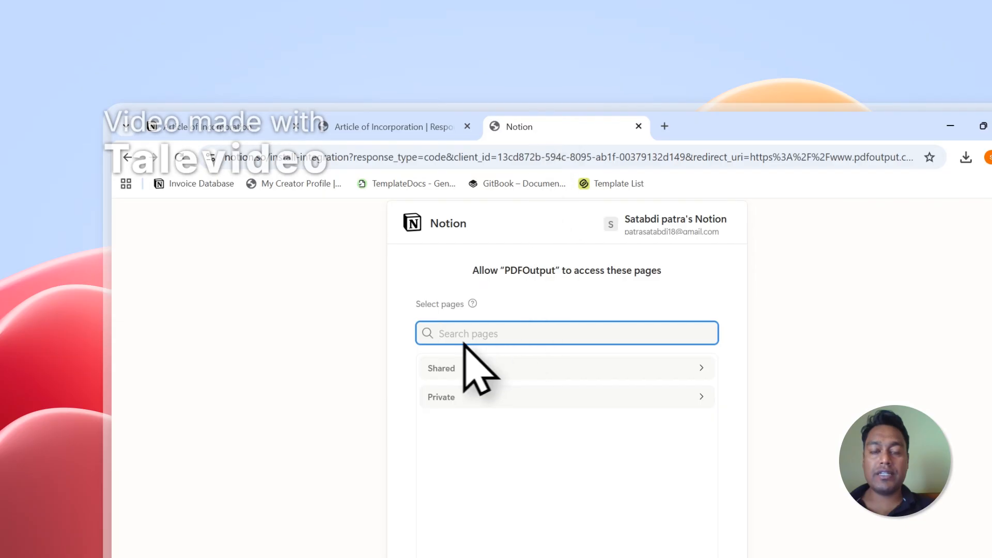
{"action": "left_click", "coordinate": [470, 432]}
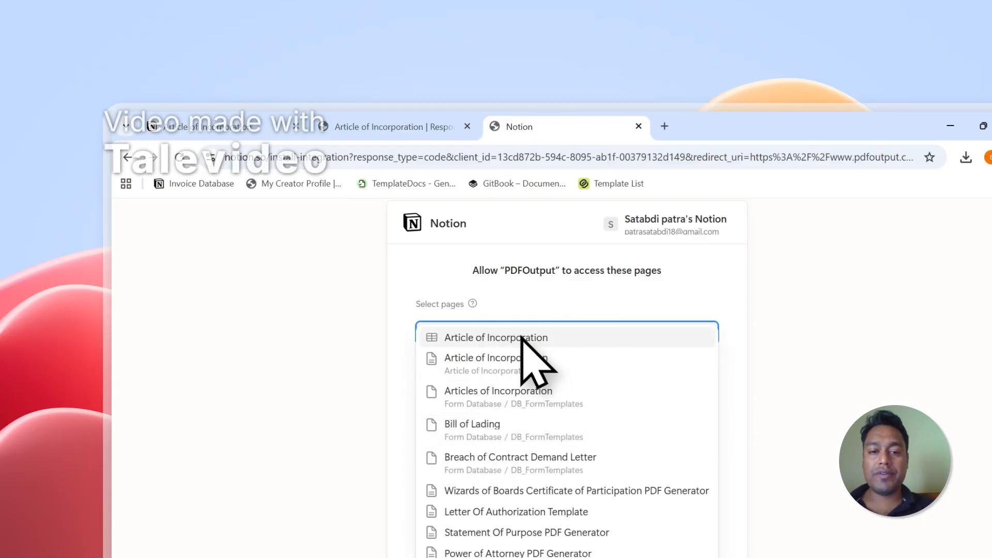
{"action": "left_click", "coordinate": [573, 339]}
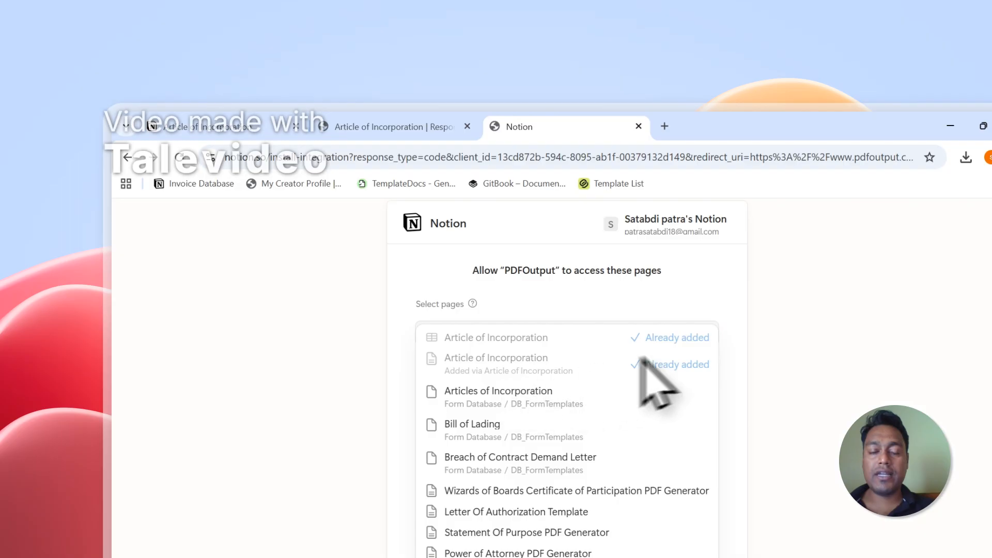
{"action": "left_click", "coordinate": [664, 306]}
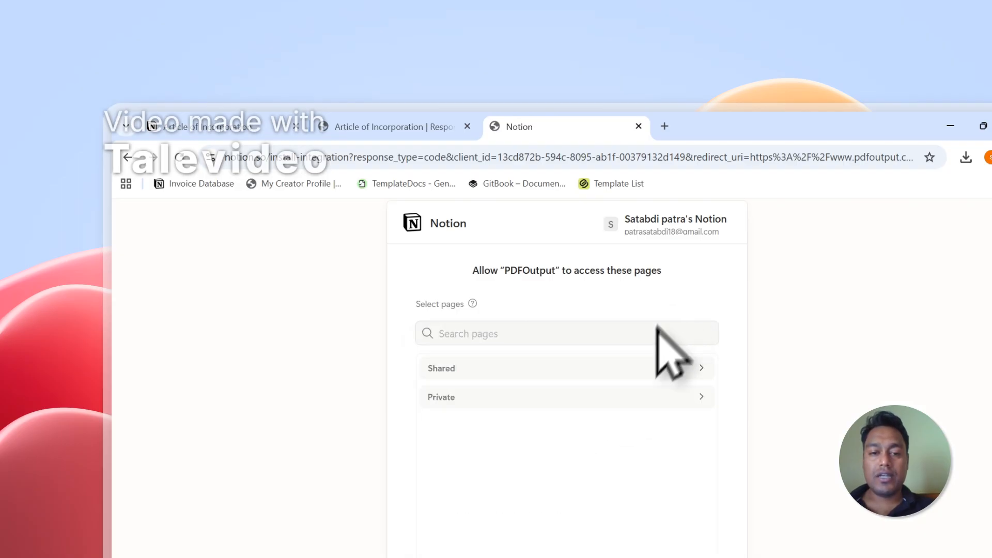
Expand the private pages and check the selection of the Article of Incorporation database in the list.
{"action": "left_click", "coordinate": [460, 399]}
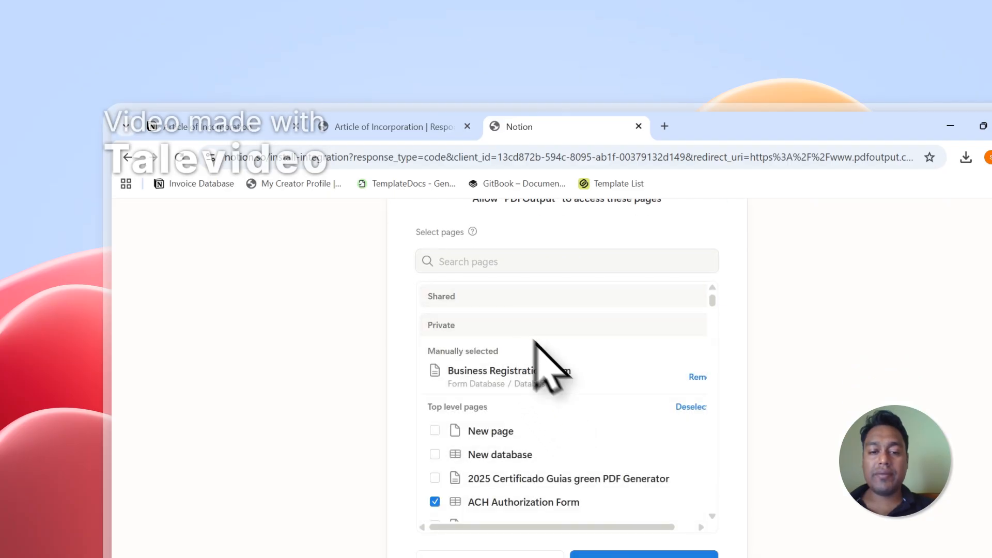
{"action": "scroll", "coordinate": [587, 398], "scroll_direction": "down", "scroll_amount": 5}
{"action": "scroll", "coordinate": [589, 398], "scroll_direction": "up", "scroll_amount": 1}
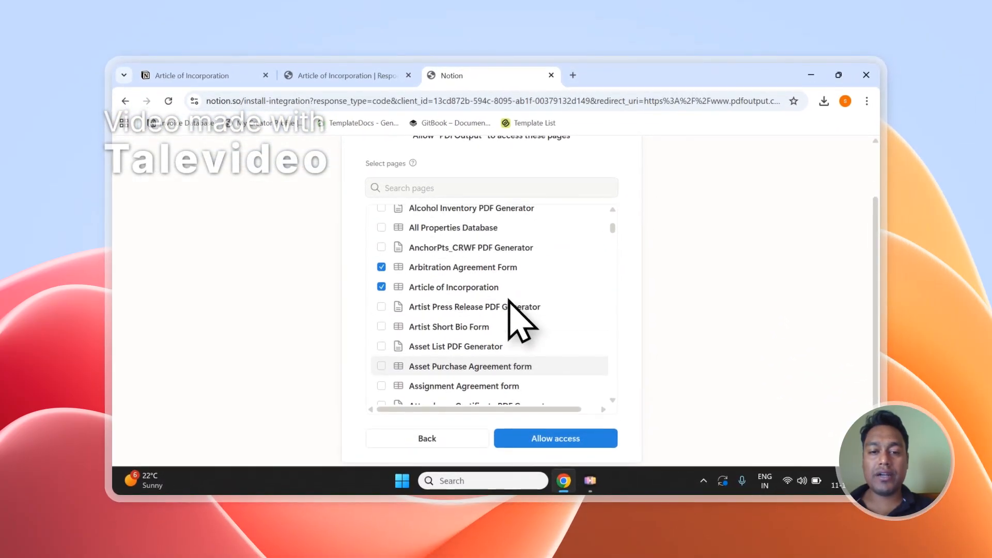
{"action": "scroll", "coordinate": [506, 305], "scroll_direction": "up", "scroll_amount": 4}
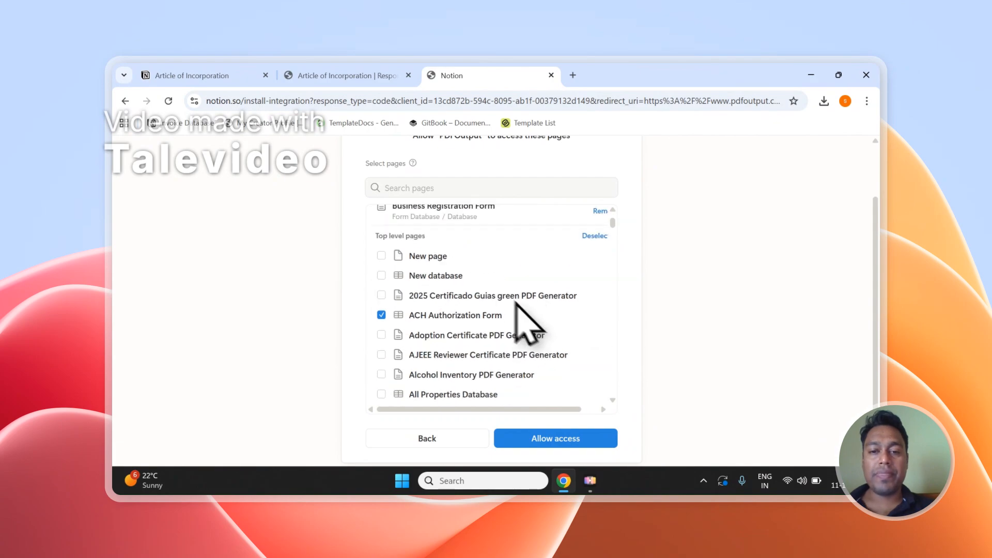
Compare the Article of Incorporation title on the Notion responses page with the list of pages shareable with PDFOutput.
{"action": "scroll", "coordinate": [537, 274], "scroll_direction": "up", "scroll_amount": 2}
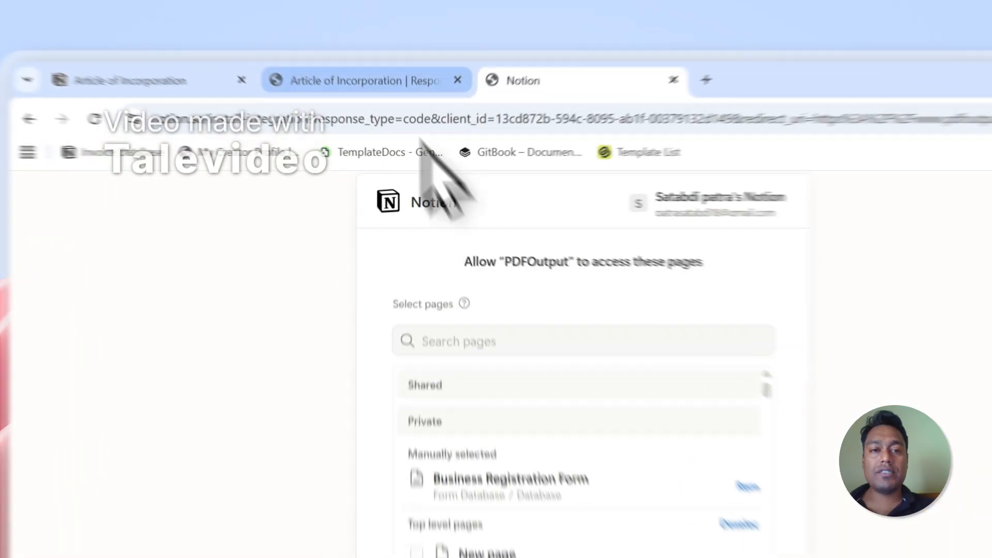
{"action": "left_click", "coordinate": [346, 76]}
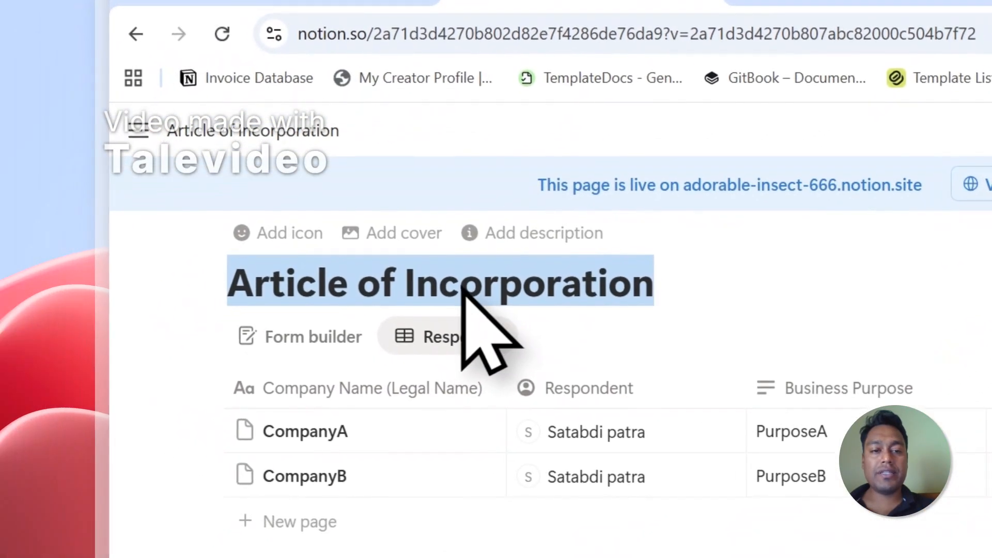
{"action": "left_click", "coordinate": [645, 106]}
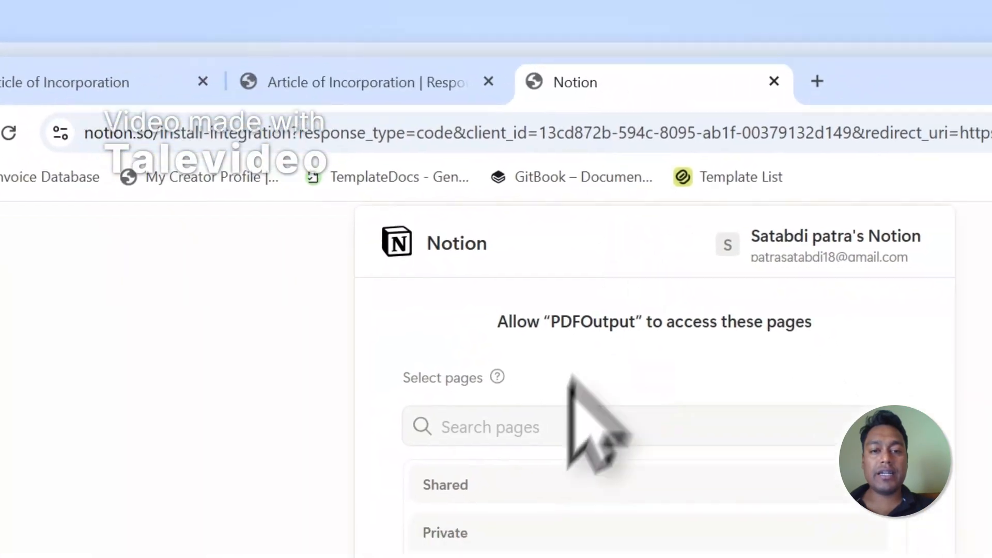
{"action": "left_click", "coordinate": [418, 345]}
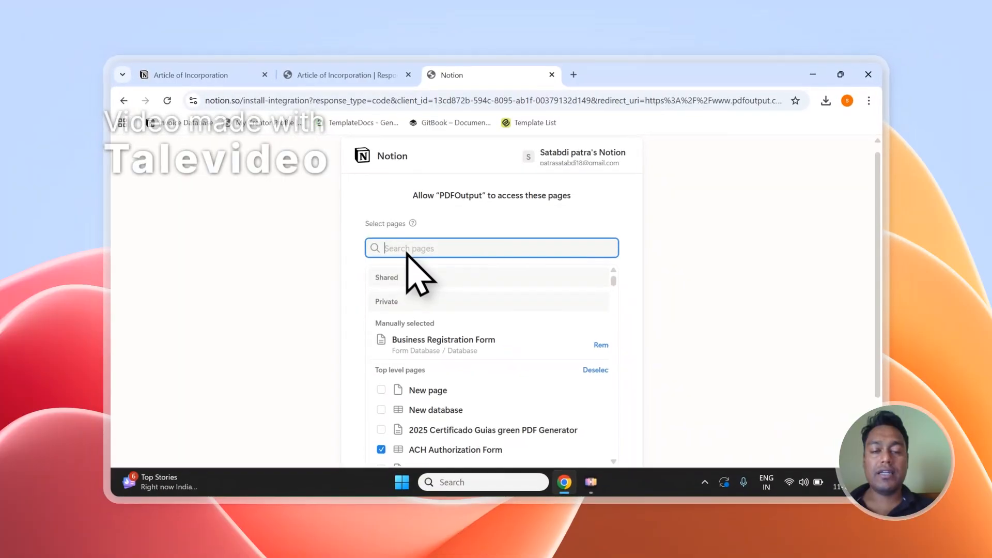
{"action": "scroll", "coordinate": [458, 278], "scroll_direction": "down", "scroll_amount": 2}
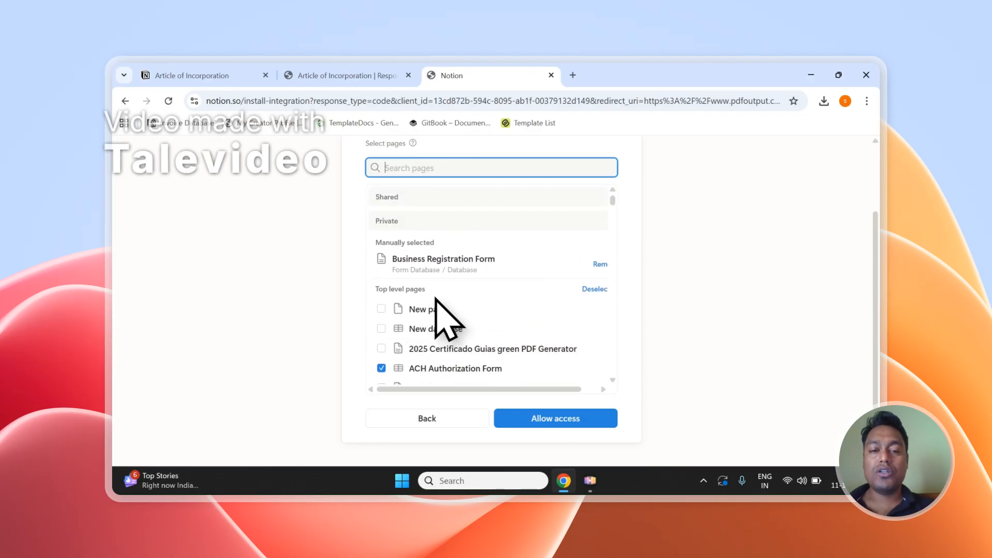
{"action": "scroll", "coordinate": [433, 297], "scroll_direction": "up", "scroll_amount": 2}
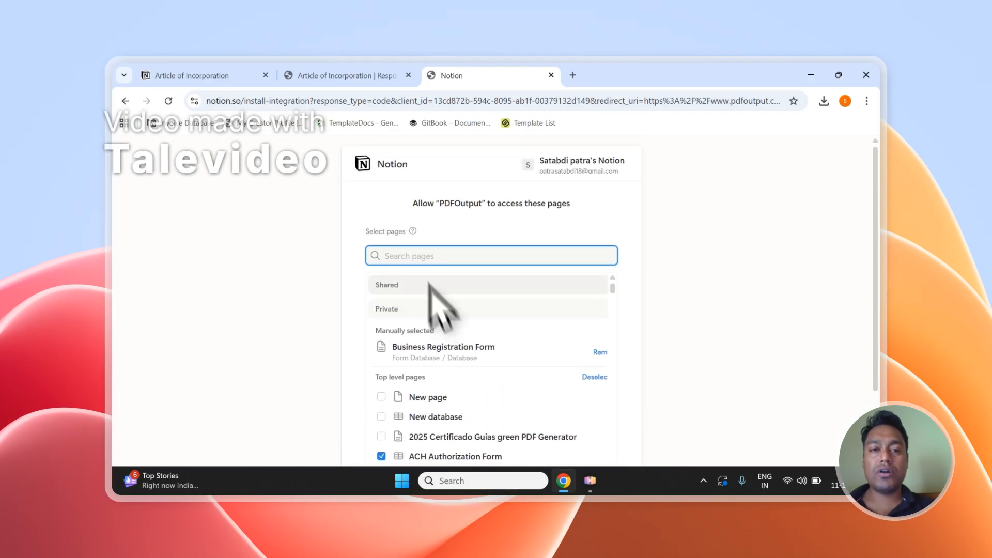
{"action": "left_click", "coordinate": [351, 75]}
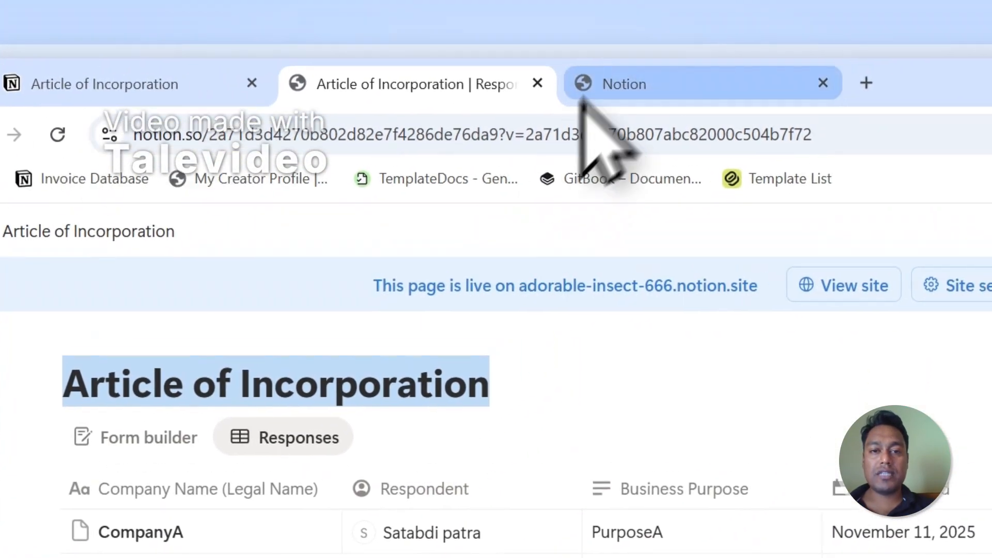
{"action": "left_click", "coordinate": [672, 32]}
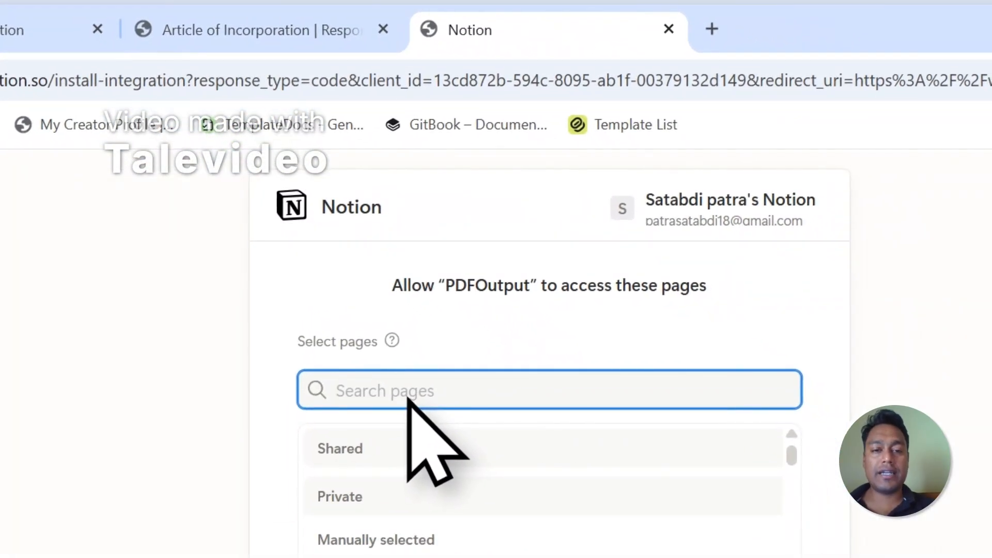
{"action": "left_click", "coordinate": [269, 30]}
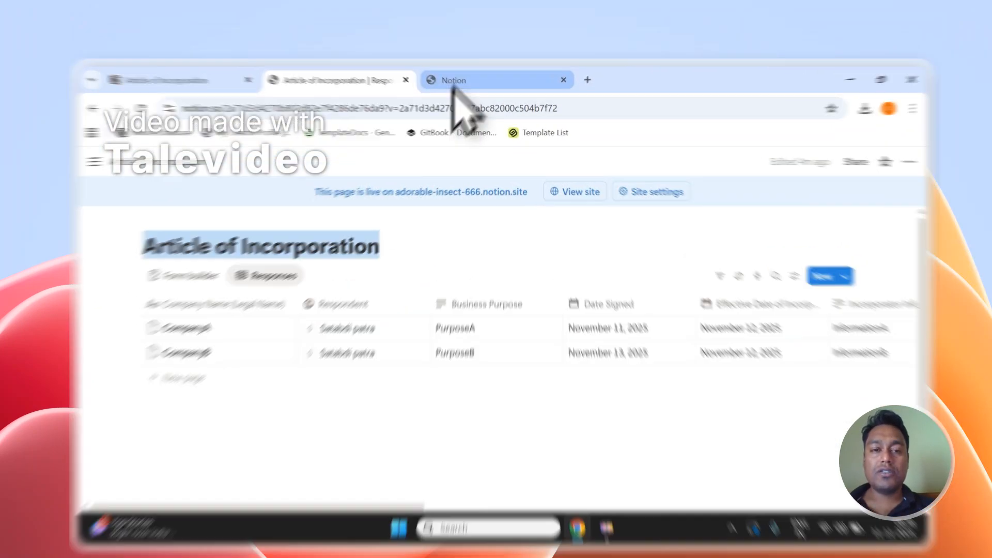
{"action": "left_click", "coordinate": [454, 76]}
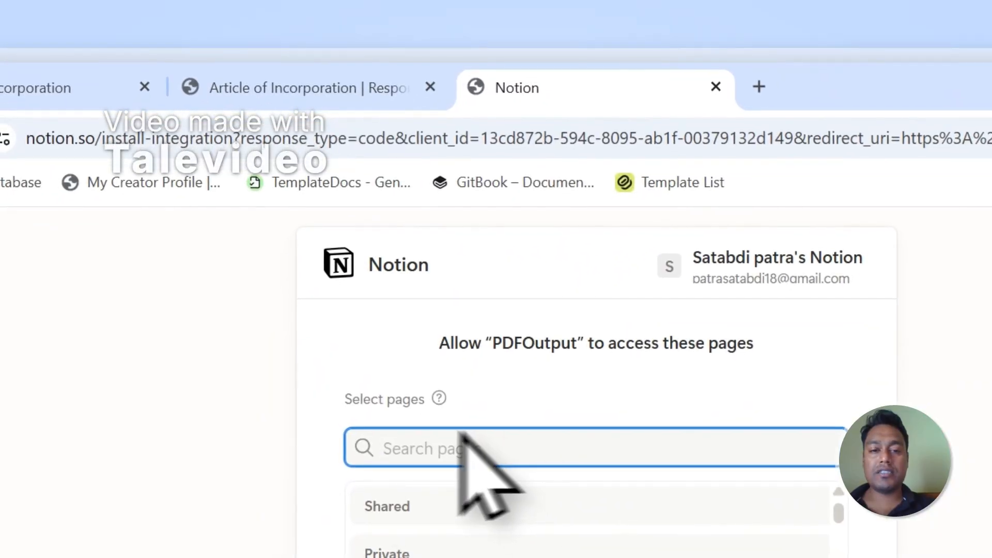
{"action": "left_click", "coordinate": [304, 78]}
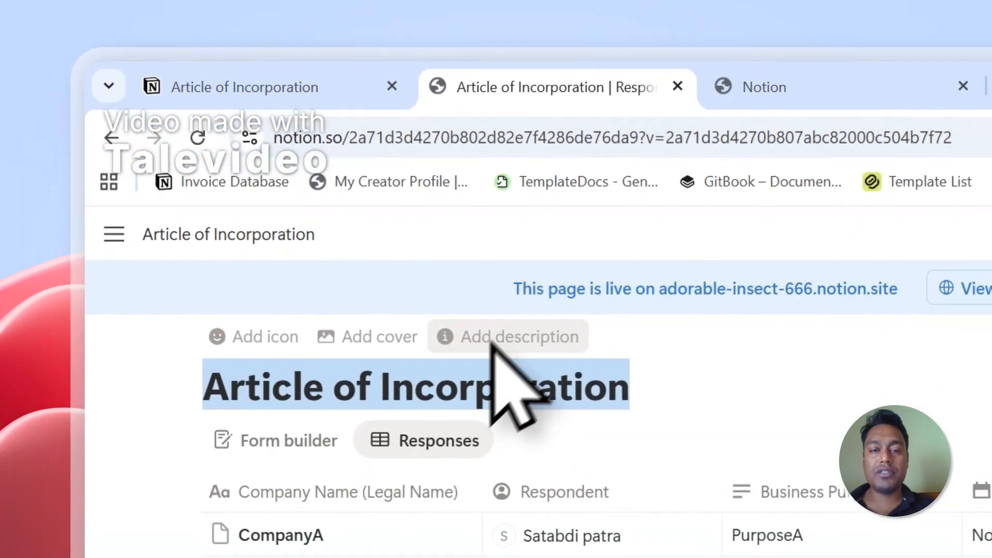
{"action": "left_click", "coordinate": [744, 136]}
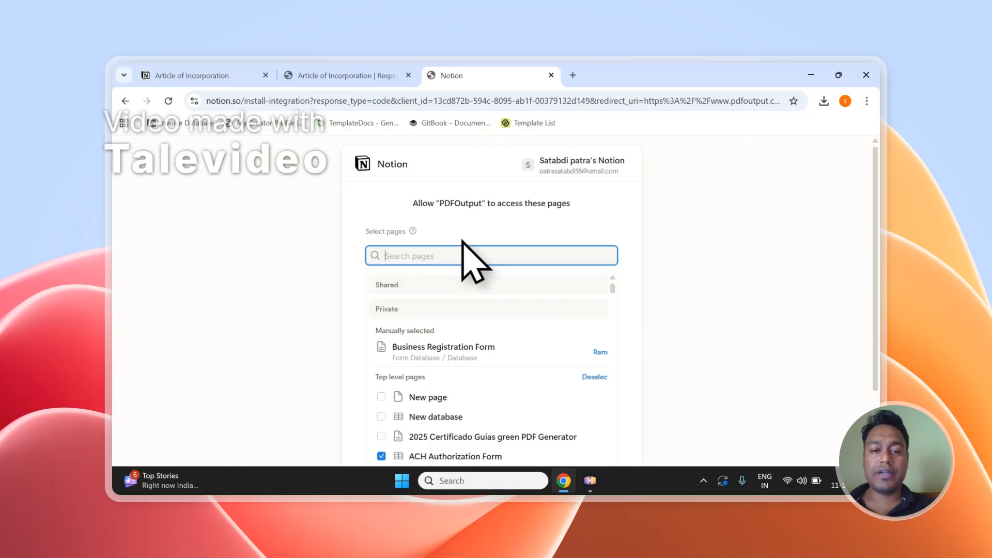
{"action": "left_click", "coordinate": [387, 75]}
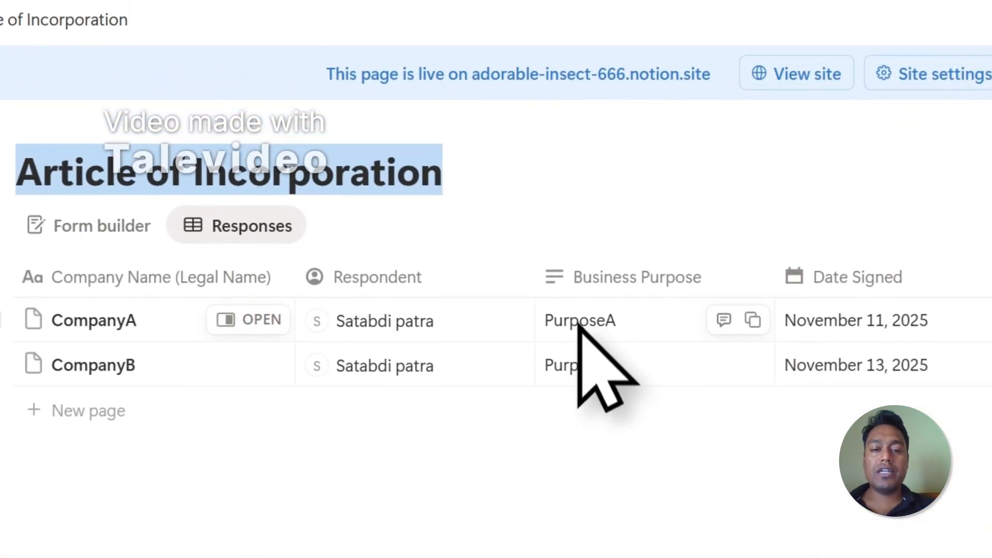
{"action": "left_click", "coordinate": [526, 98]}
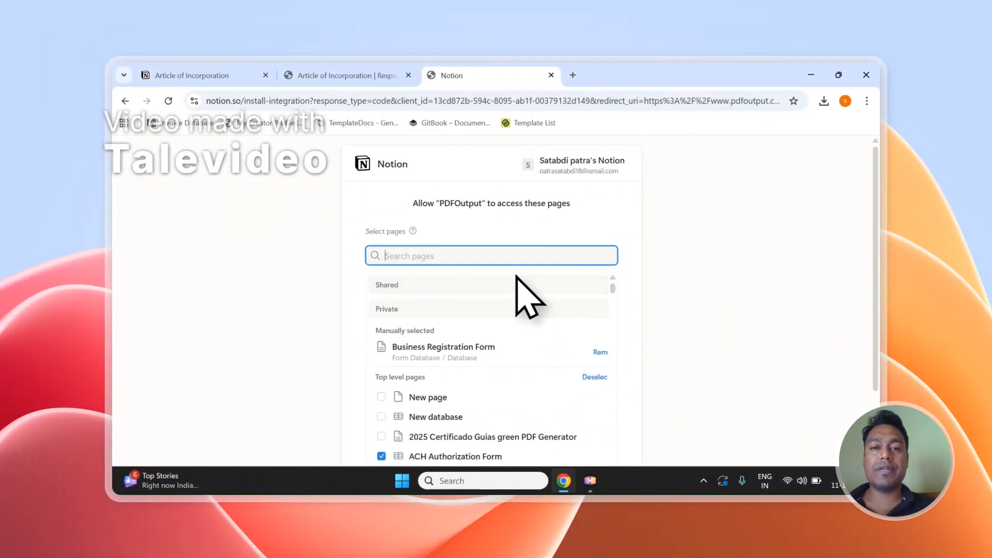
Allow PDFOutput to access the selected Notion pages, check the responses page and return to PDFOutput.
{"action": "scroll", "coordinate": [852, 217], "scroll_direction": "down", "scroll_amount": 2}
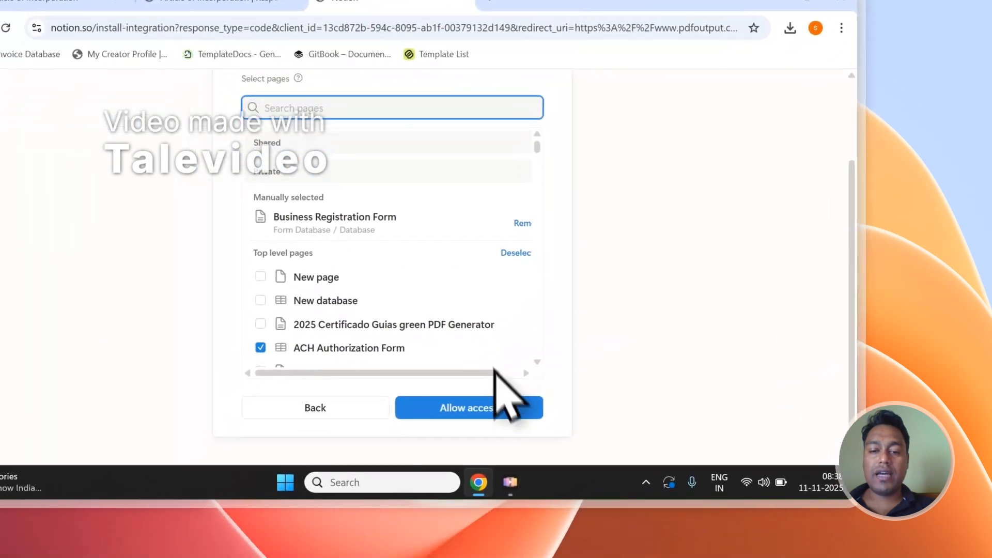
{"action": "left_click", "coordinate": [566, 419]}
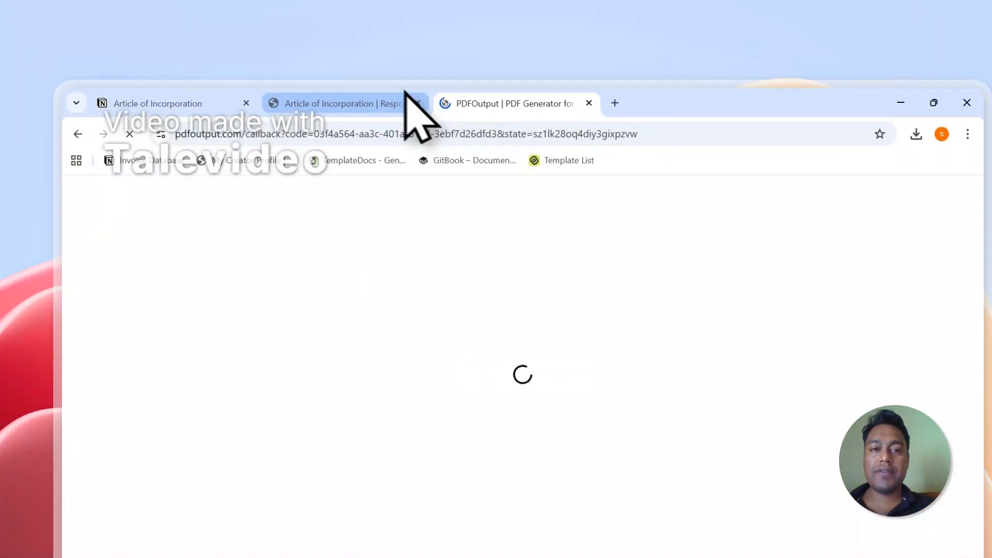
{"action": "left_click", "coordinate": [417, 115]}
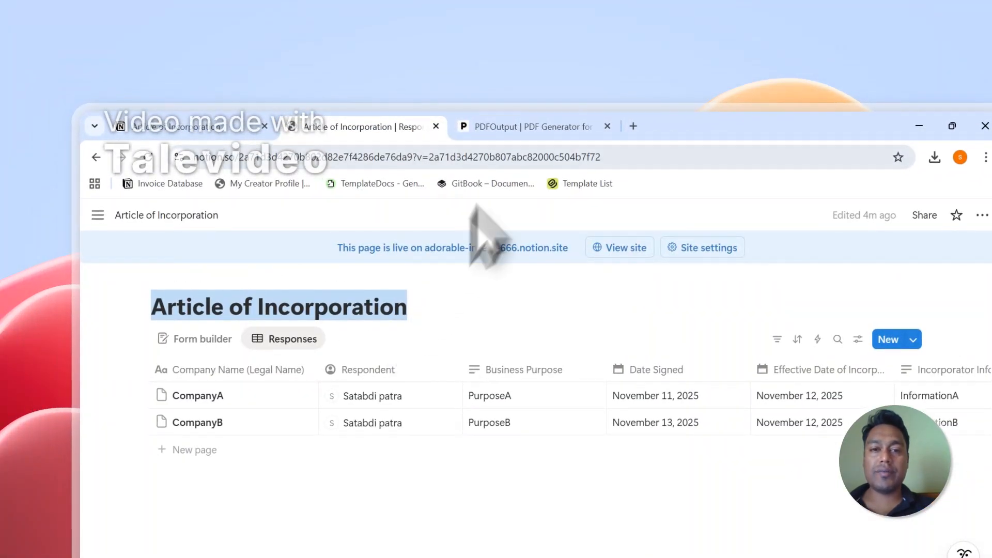
{"action": "left_click", "coordinate": [507, 133]}
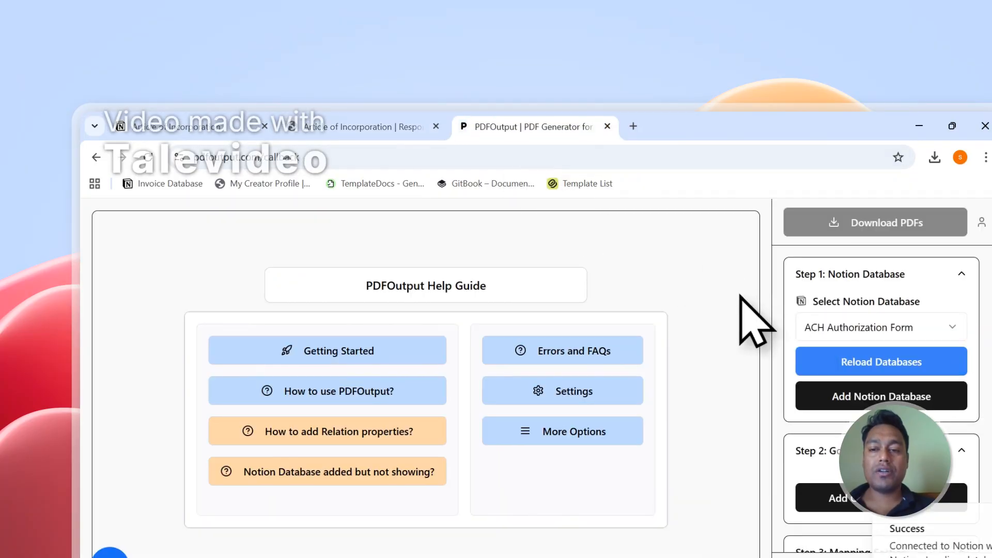
Choose Article of Incorporation as the Notion database in PDFOutput and look over its mapping section.
{"action": "left_click", "coordinate": [856, 328]}
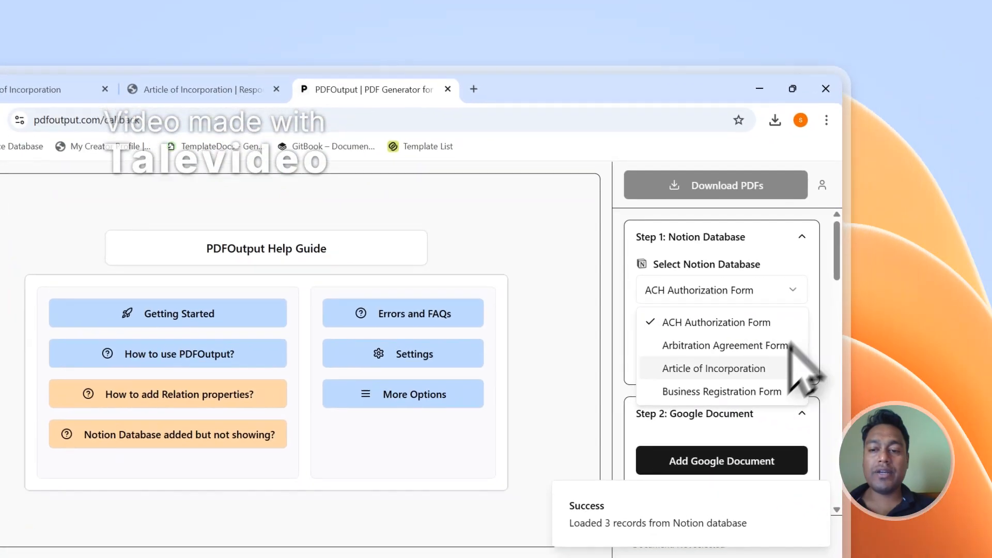
{"action": "left_click", "coordinate": [659, 357]}
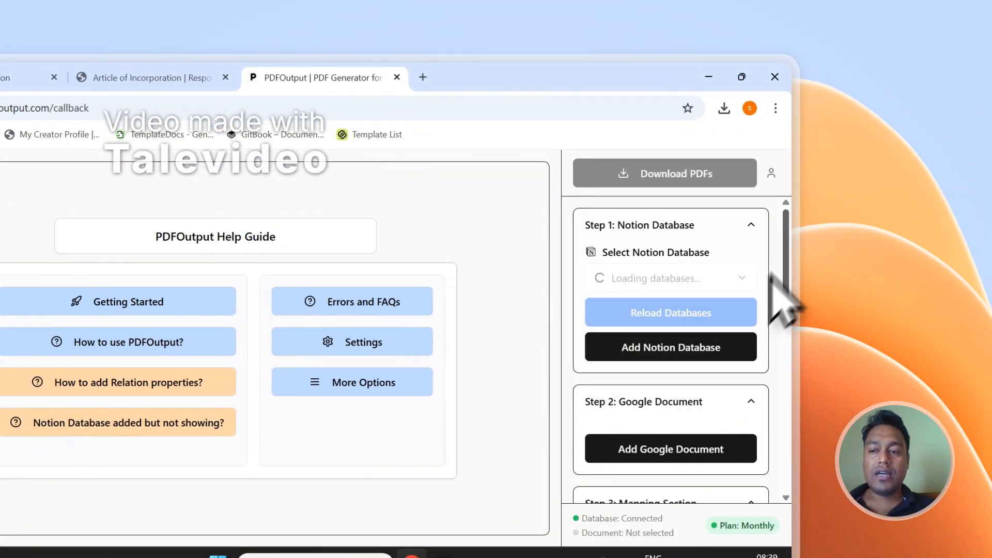
{"action": "left_click_drag", "start_coordinate": [785, 243], "coordinate": [786, 419]}
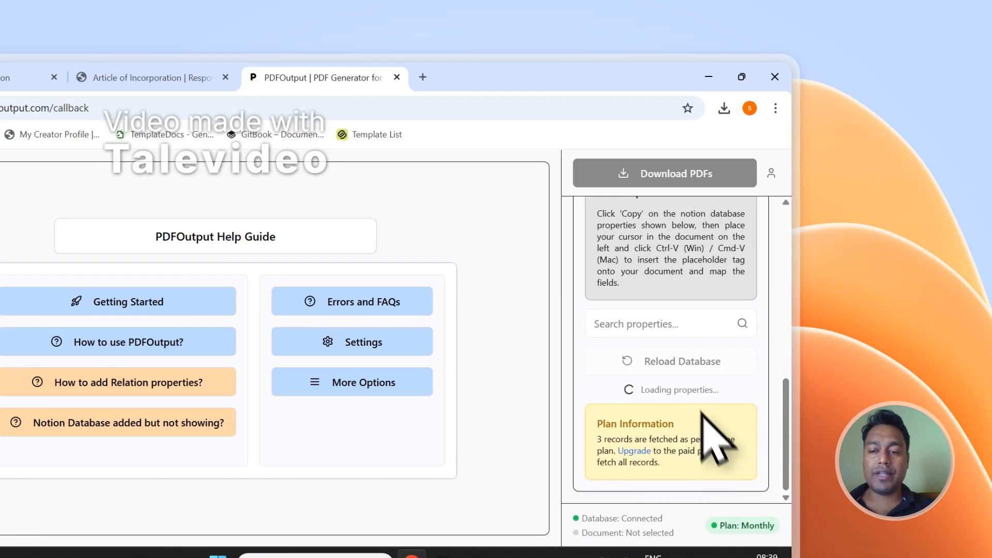
{"action": "left_click_drag", "start_coordinate": [782, 359], "coordinate": [789, 259]}
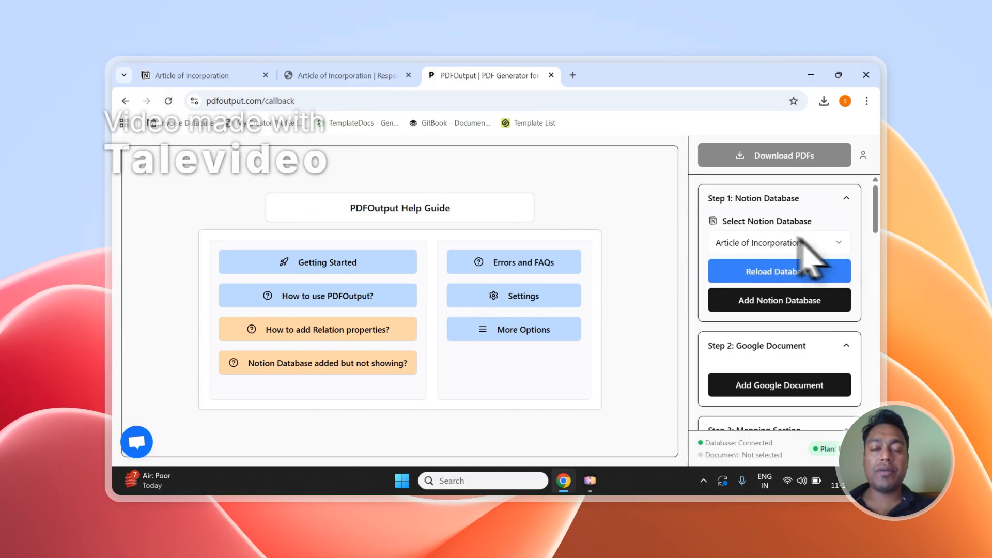
{"action": "scroll", "coordinate": [779, 356], "scroll_direction": "down", "scroll_amount": 1}
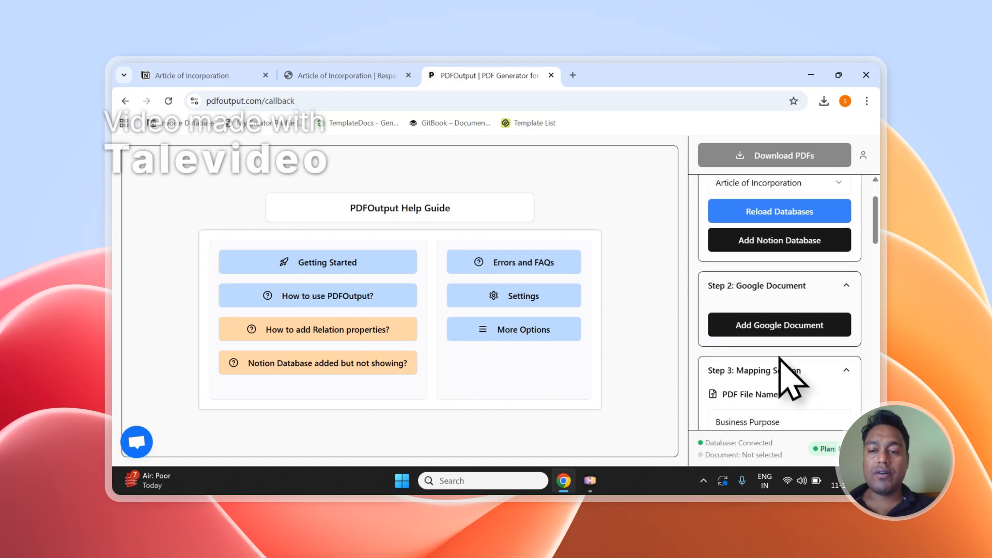
{"action": "left_click", "coordinate": [800, 325]}
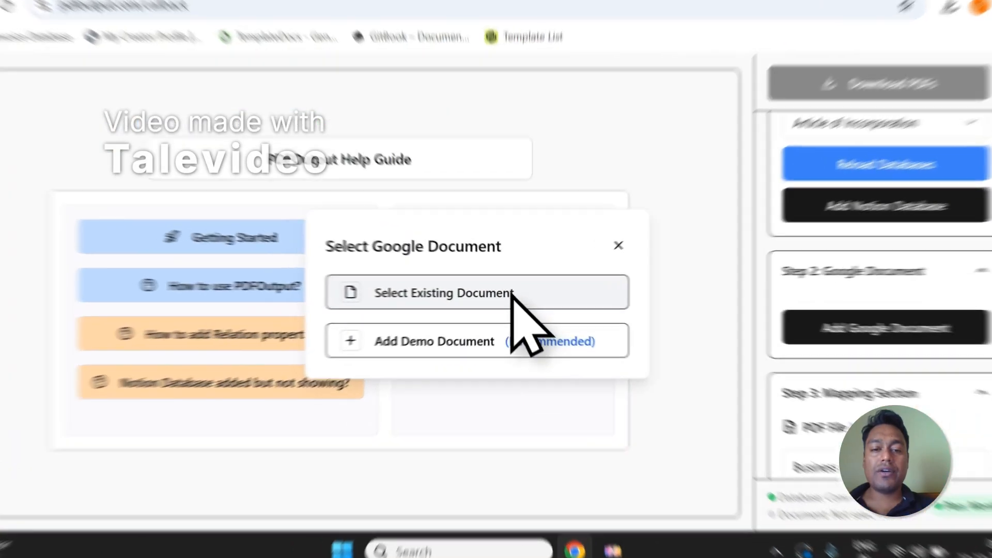
{"action": "left_click", "coordinate": [521, 301]}
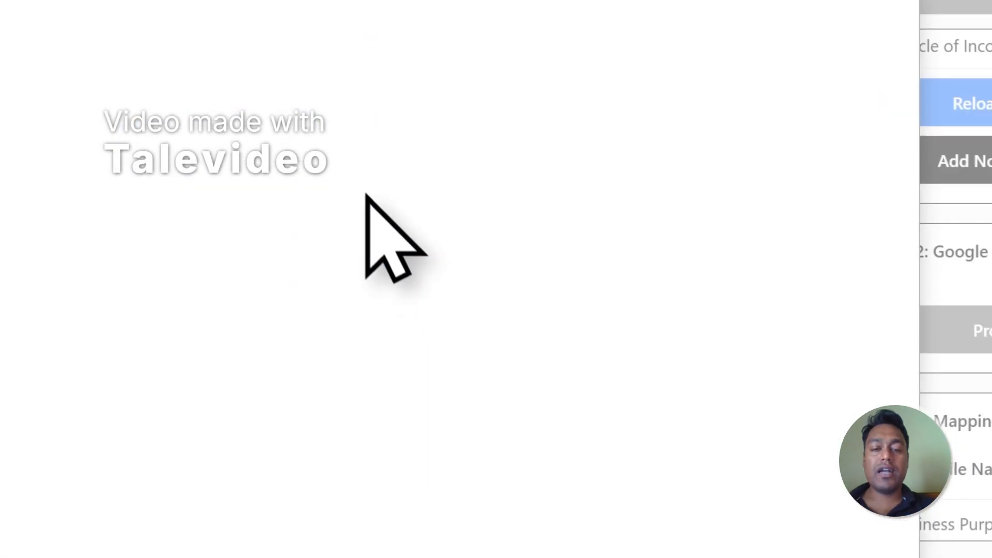
{"action": "left_click", "coordinate": [204, 108]}
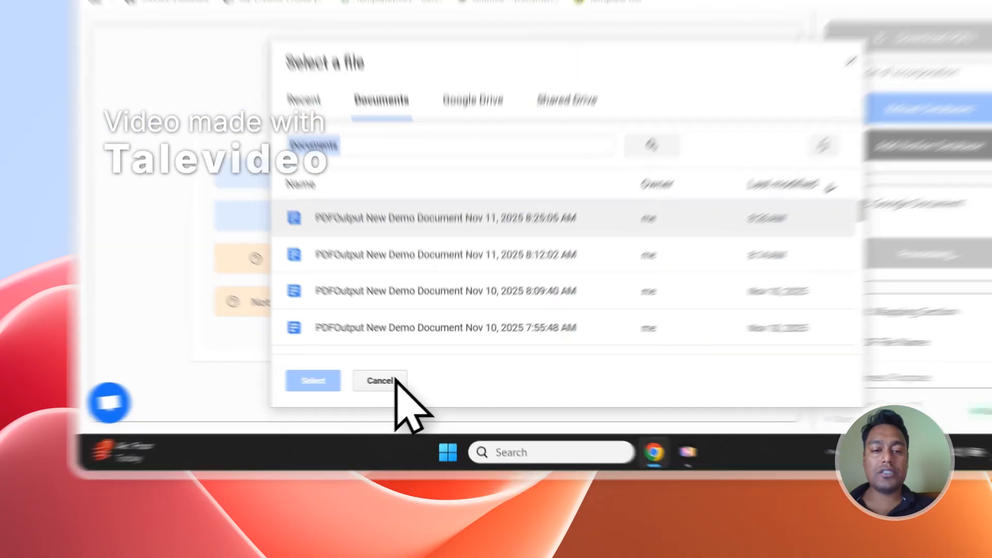
{"action": "left_click", "coordinate": [364, 424]}
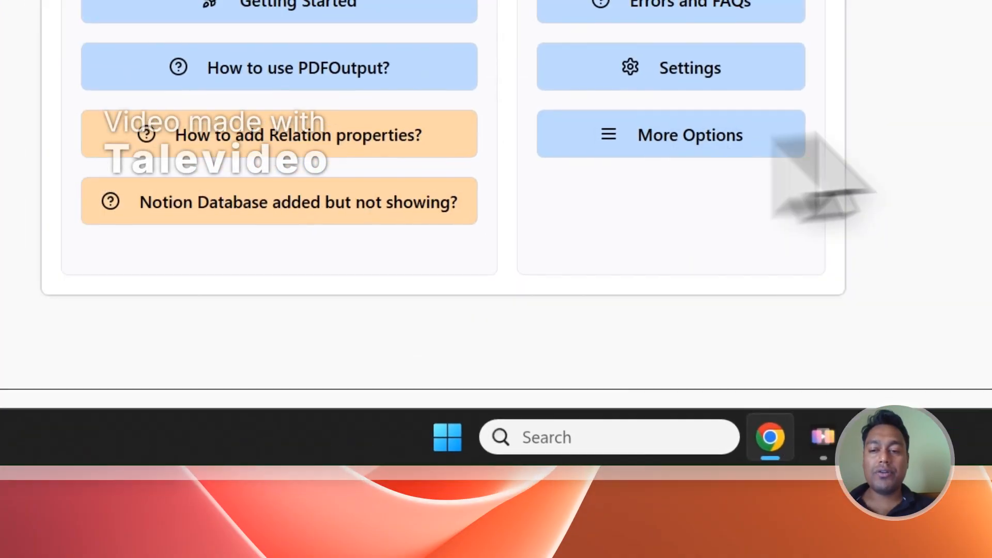
Add the recommended demo document as the Google document and delete its introductory text above the Placeholders heading.
{"action": "left_click", "coordinate": [680, 290]}
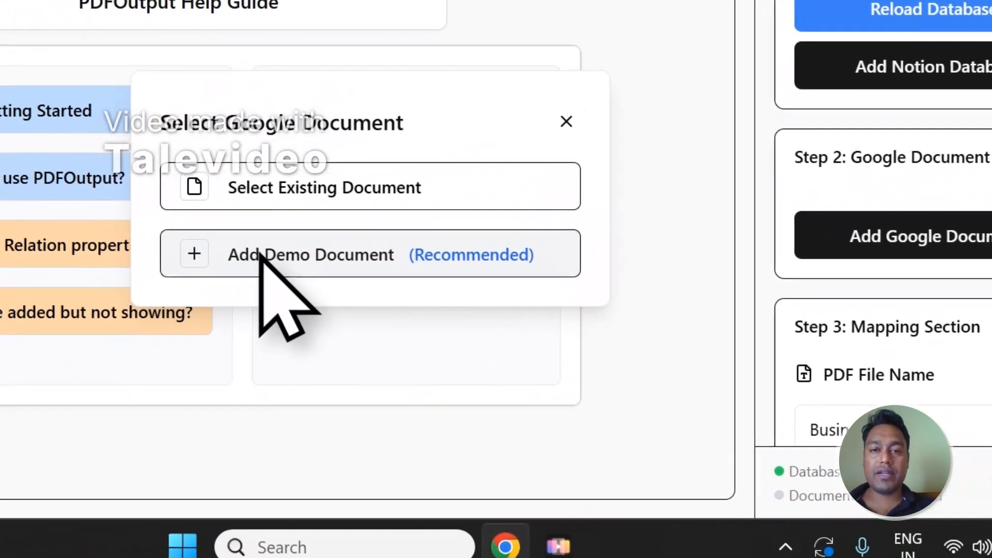
{"action": "left_click", "coordinate": [259, 254]}
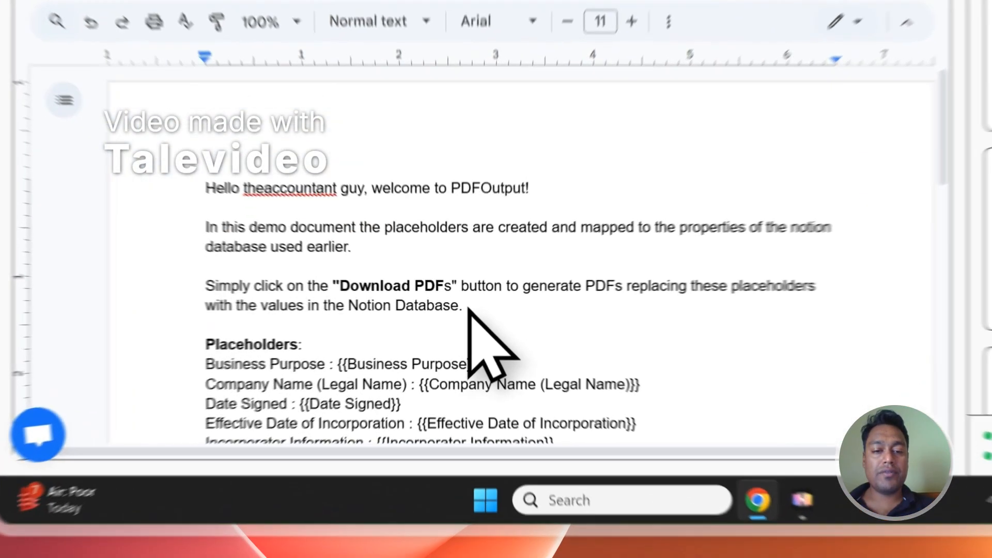
{"action": "left_click_drag", "start_coordinate": [387, 367], "coordinate": [248, 305]}
{"action": "key", "text": "BackSpace"}
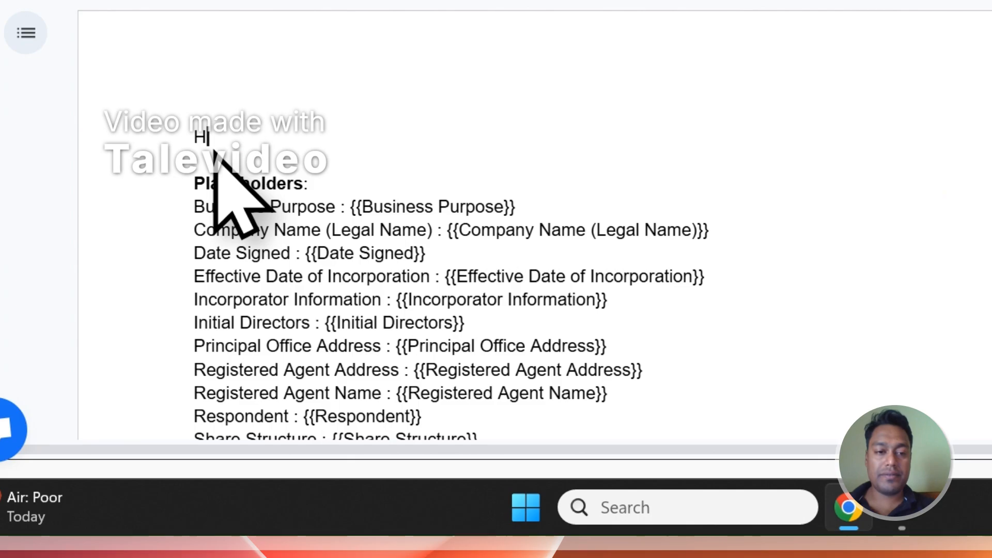
{"action": "key", "text": "BackSpace"}
{"action": "key", "text": "BackSpace"}
{"action": "key", "text": "BackSpace"}
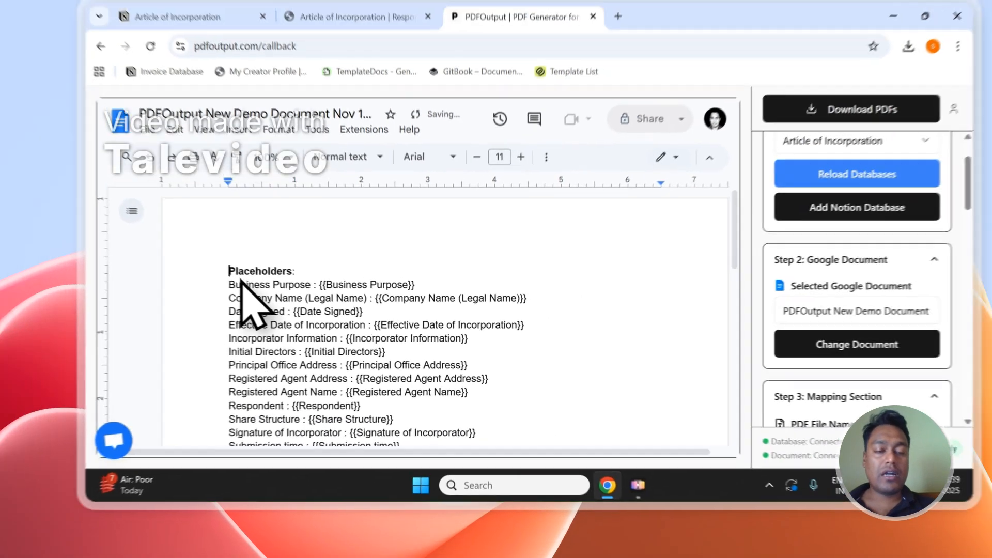
Compare the Business Purpose and Company Name (Legal Name) placeholders in the demo document with the columns of the Notion responses.
{"action": "scroll", "coordinate": [214, 151], "scroll_direction": "down", "scroll_amount": 2}
{"action": "scroll", "coordinate": [414, 230], "scroll_direction": "up", "scroll_amount": 2}
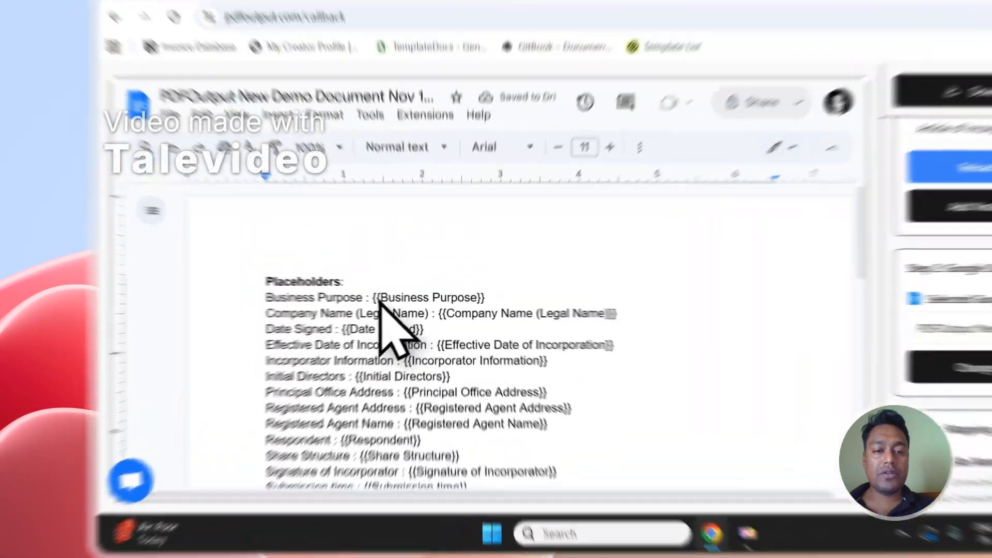
{"action": "left_click_drag", "start_coordinate": [314, 307], "coordinate": [397, 308]}
{"action": "left_click", "coordinate": [505, 318]}
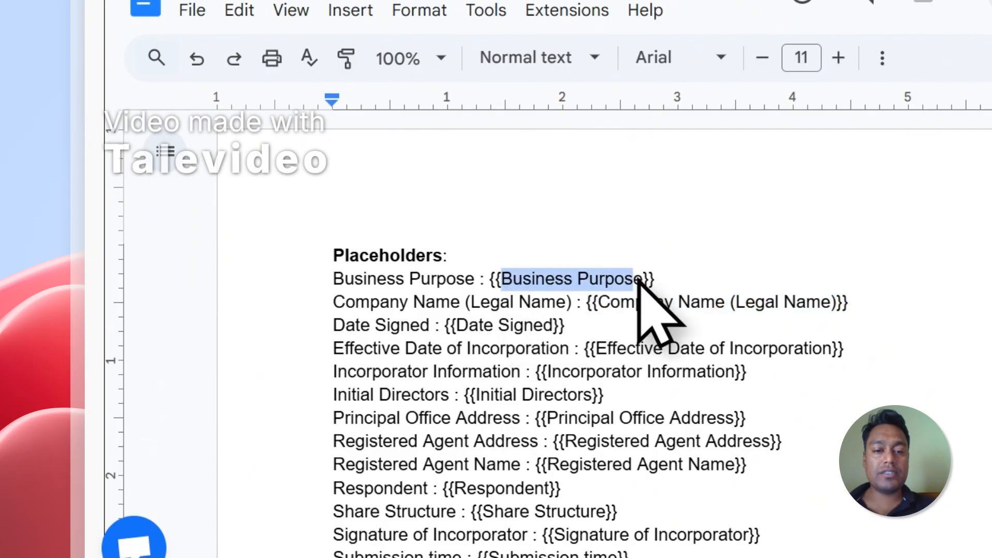
{"action": "left_click", "coordinate": [497, 98]}
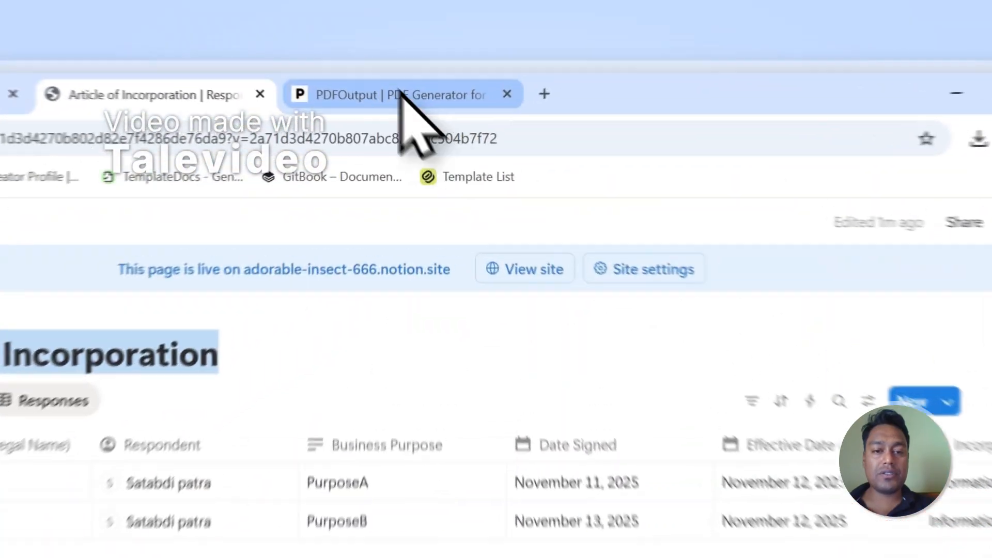
{"action": "left_click", "coordinate": [490, 76]}
{"action": "left_click", "coordinate": [572, 419]}
{"action": "left_click_drag", "start_coordinate": [572, 419], "coordinate": [317, 418]}
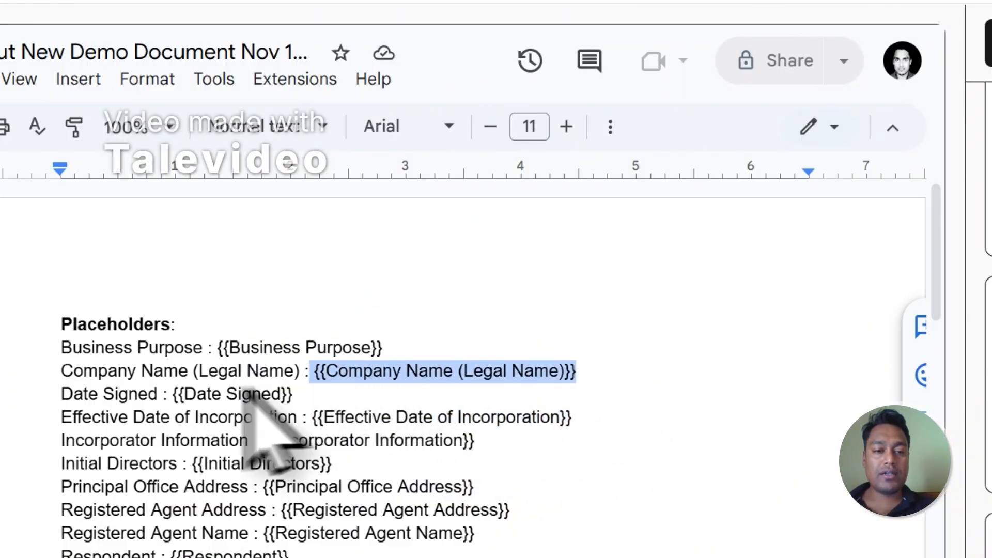
Review the remaining placeholders in the demo document and check them against the columns of the Notion responses page.
{"action": "scroll", "coordinate": [553, 325], "scroll_direction": "down", "scroll_amount": 2}
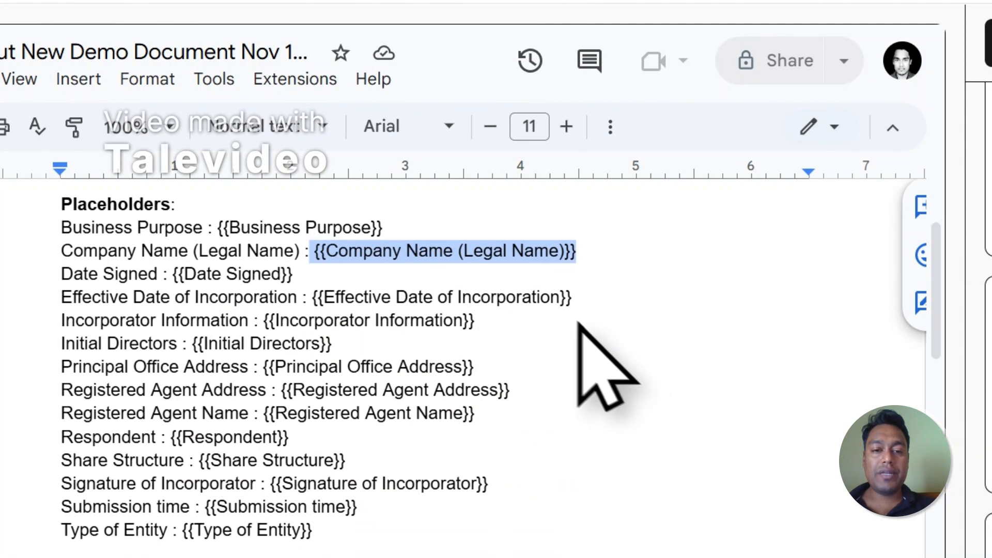
{"action": "scroll", "coordinate": [471, 330], "scroll_direction": "up", "scroll_amount": 2}
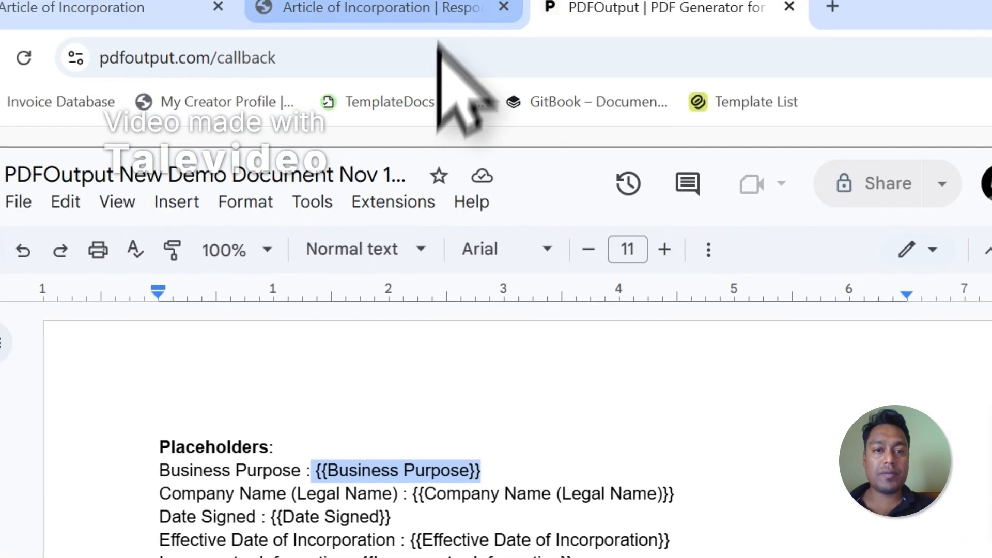
{"action": "left_click", "coordinate": [440, 16]}
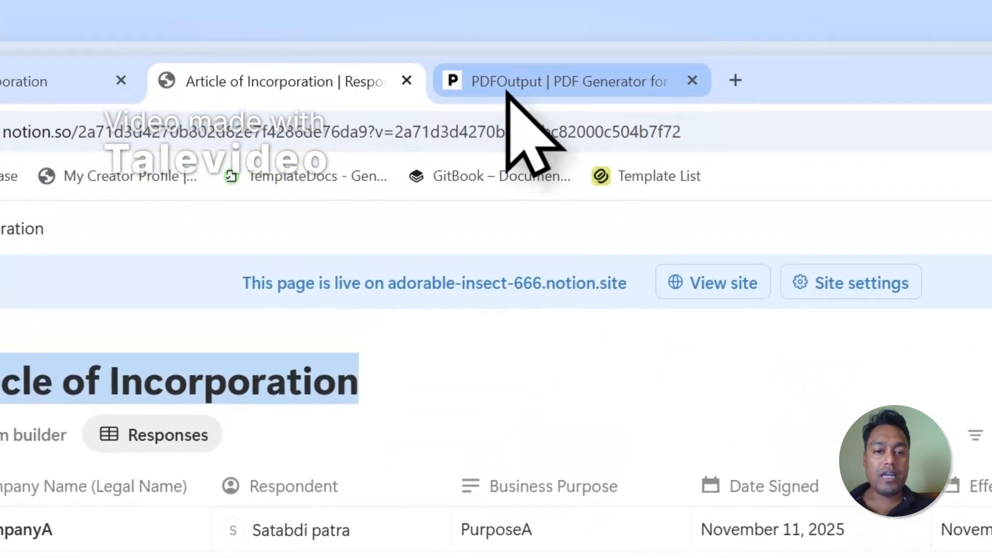
{"action": "left_click", "coordinate": [508, 88]}
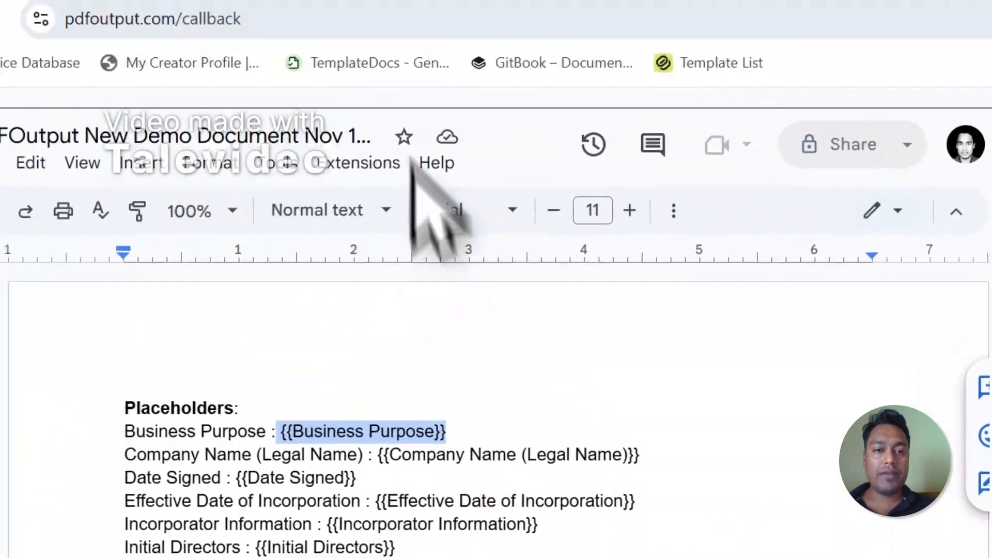
{"action": "left_click", "coordinate": [464, 146]}
{"action": "left_click", "coordinate": [462, 99]}
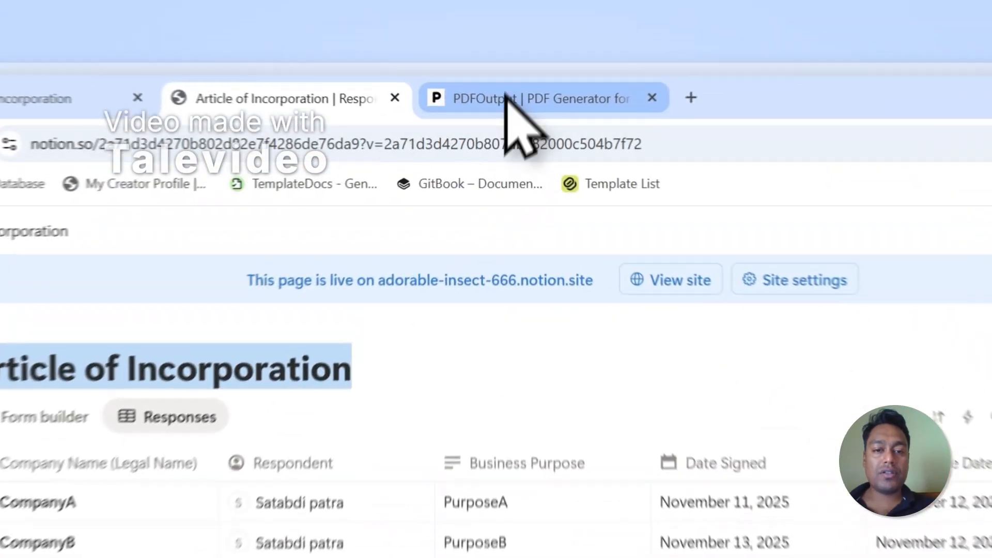
{"action": "left_click", "coordinate": [470, 76]}
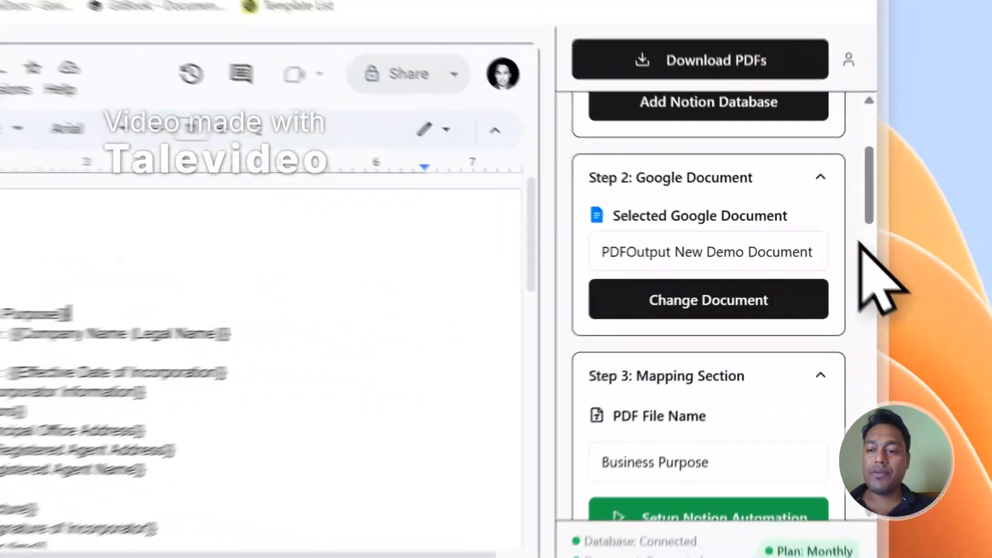
Insert the {{Business Purpose}} and {{Initial Directors}} tags from the mapping section below the document's placeholder list, and delete them again.
{"action": "left_click_drag", "start_coordinate": [870, 201], "coordinate": [869, 291]}
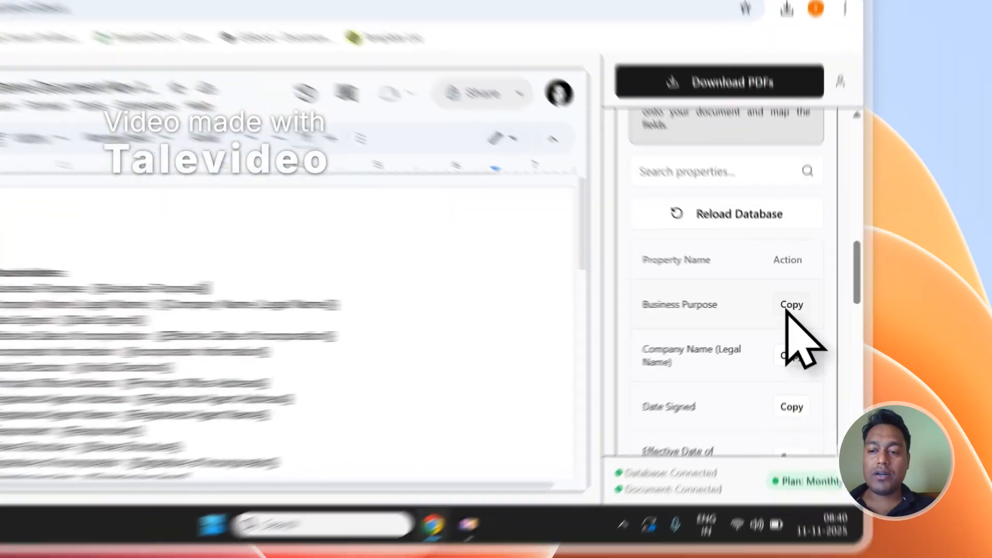
{"action": "left_click", "coordinate": [827, 318]}
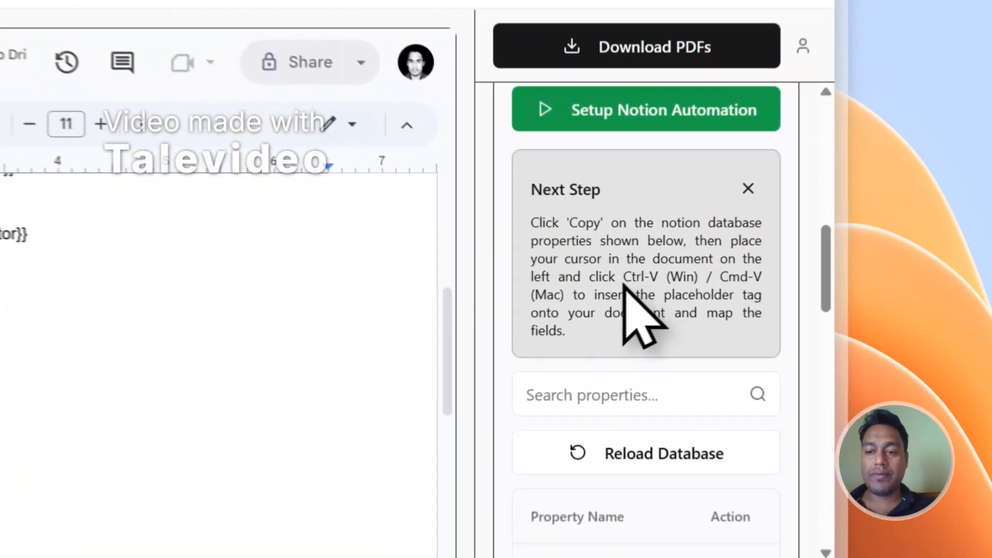
{"action": "left_click_drag", "start_coordinate": [768, 279], "coordinate": [735, 288]}
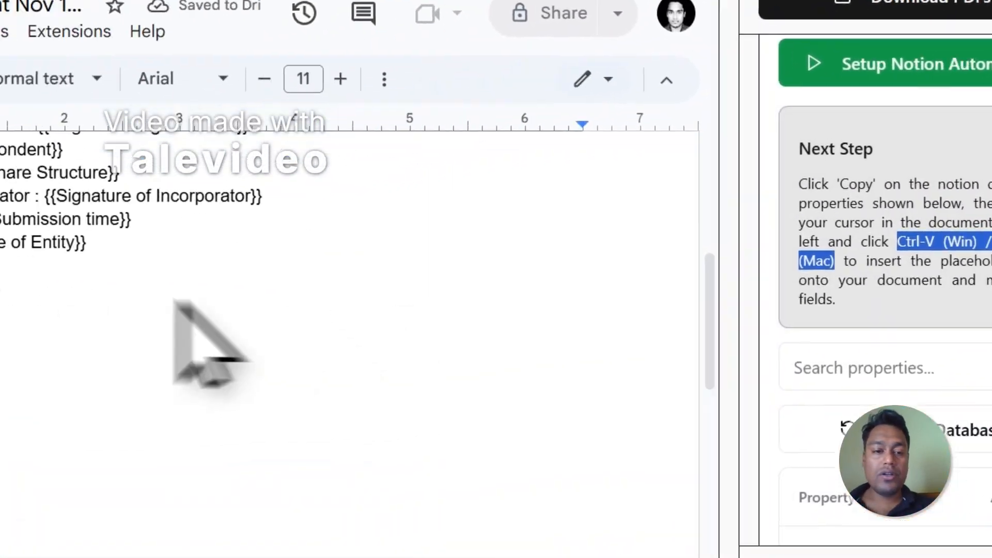
{"action": "left_click", "coordinate": [71, 295]}
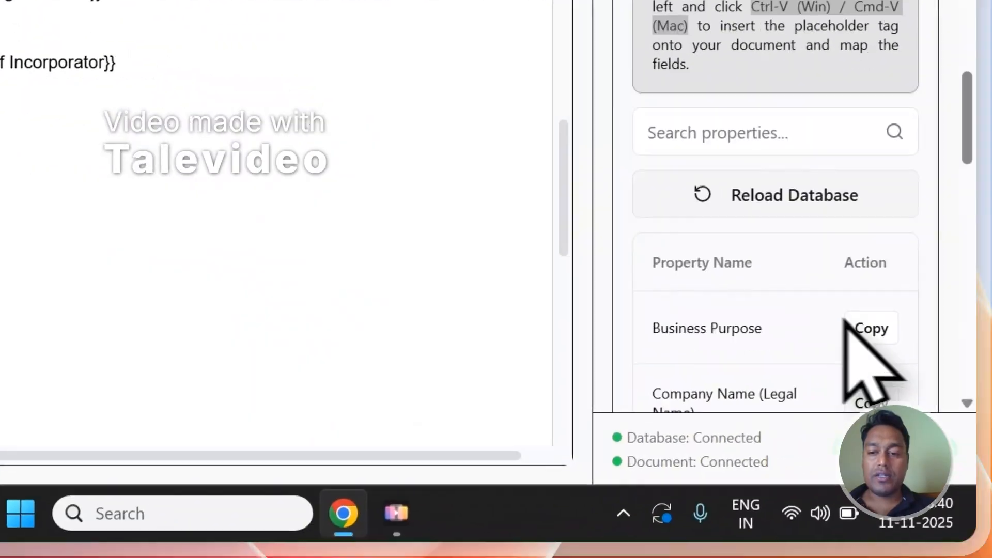
{"action": "scroll", "coordinate": [845, 320], "scroll_direction": "down", "scroll_amount": 5}
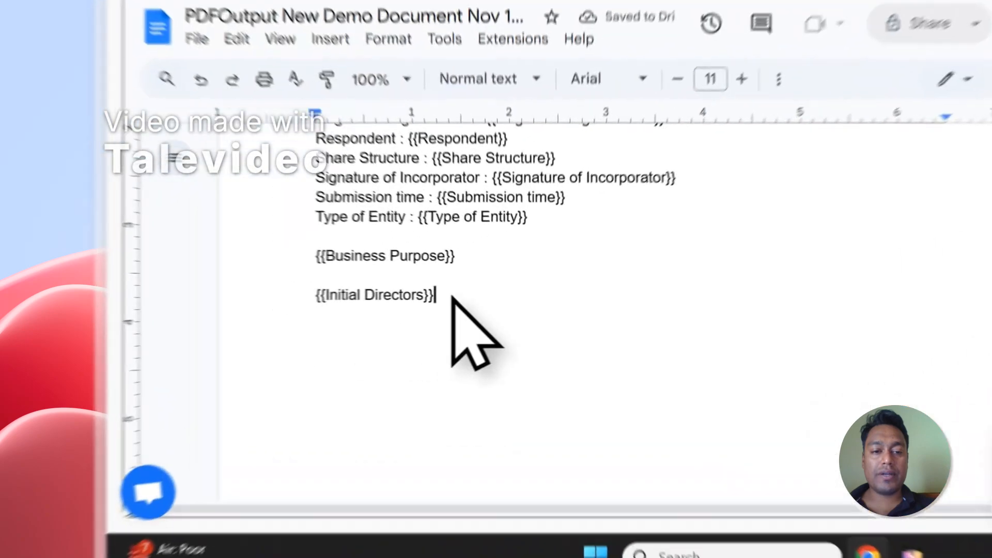
{"action": "left_click_drag", "start_coordinate": [310, 324], "coordinate": [264, 306]}
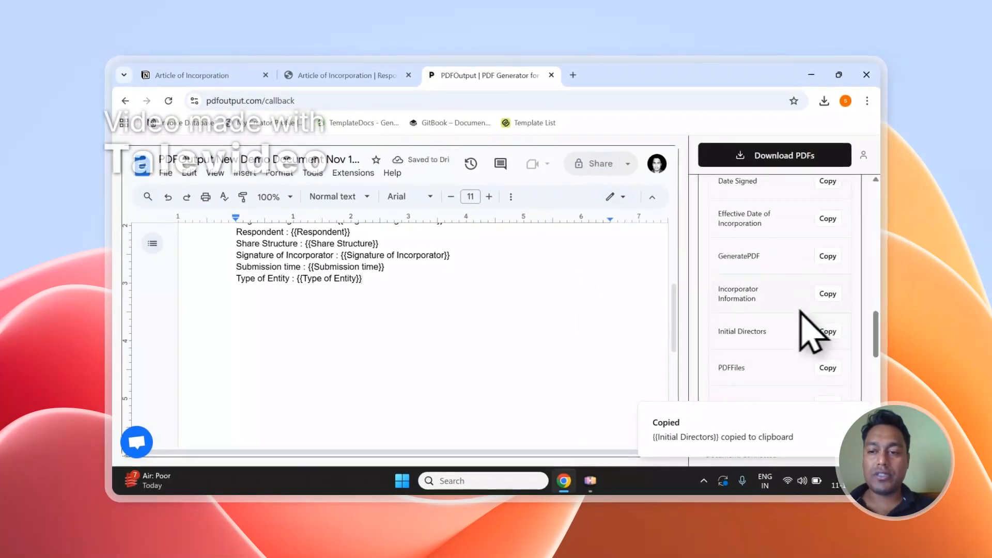
Set the PDF file name property in the mapping section to Company Name (Legal Name), after checking that column in the Notion responses.
{"action": "scroll", "coordinate": [805, 312], "scroll_direction": "up", "scroll_amount": 4}
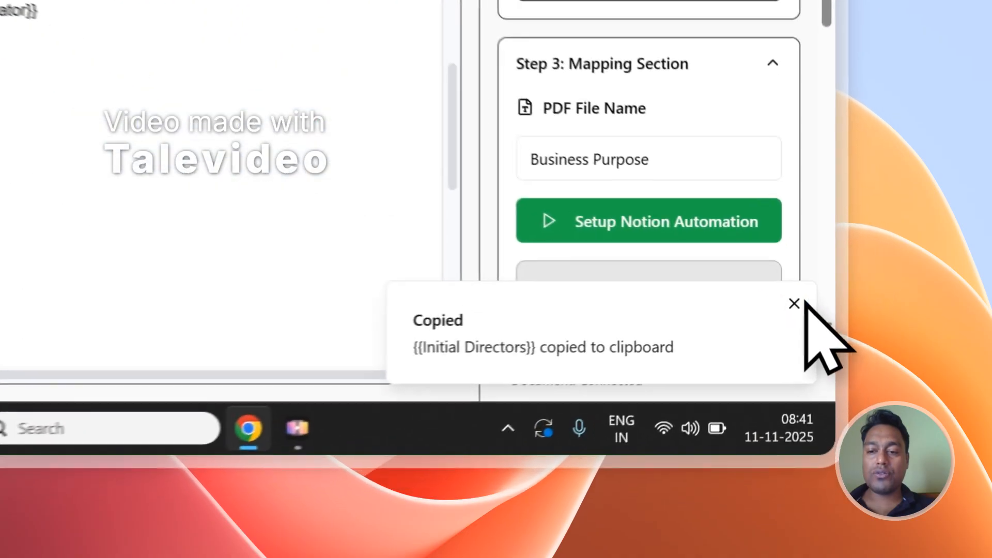
{"action": "left_click", "coordinate": [857, 414]}
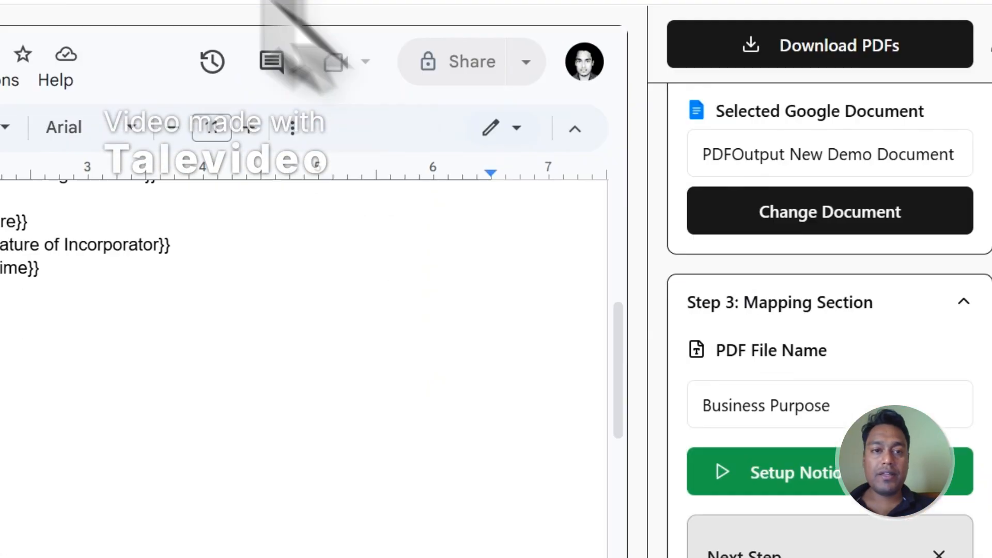
{"action": "left_click", "coordinate": [337, 129]}
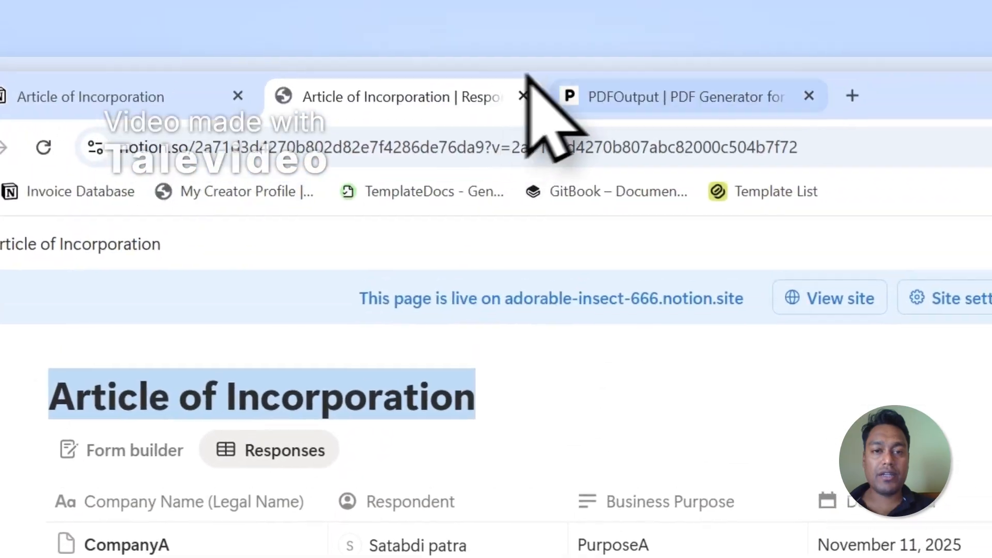
{"action": "left_click", "coordinate": [672, 95]}
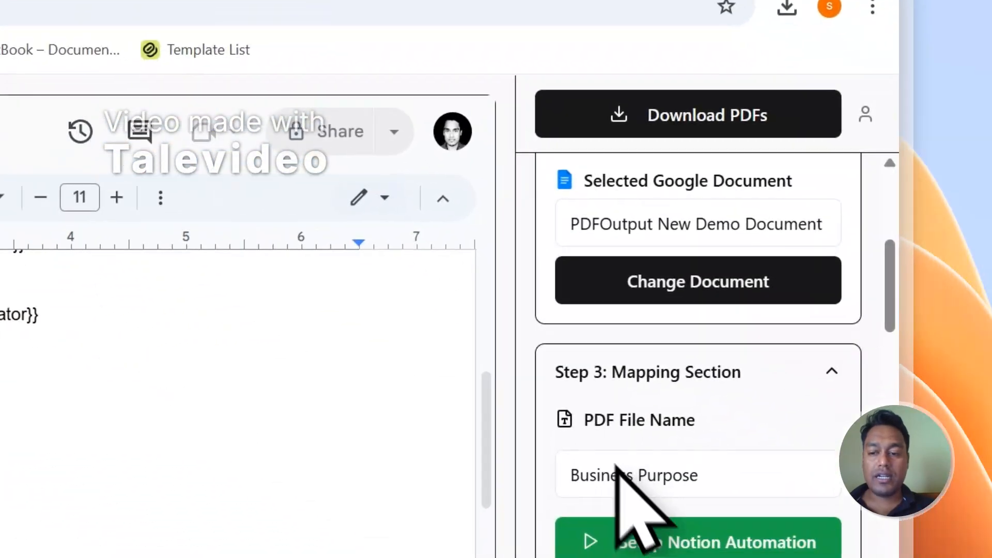
{"action": "left_click", "coordinate": [615, 471]}
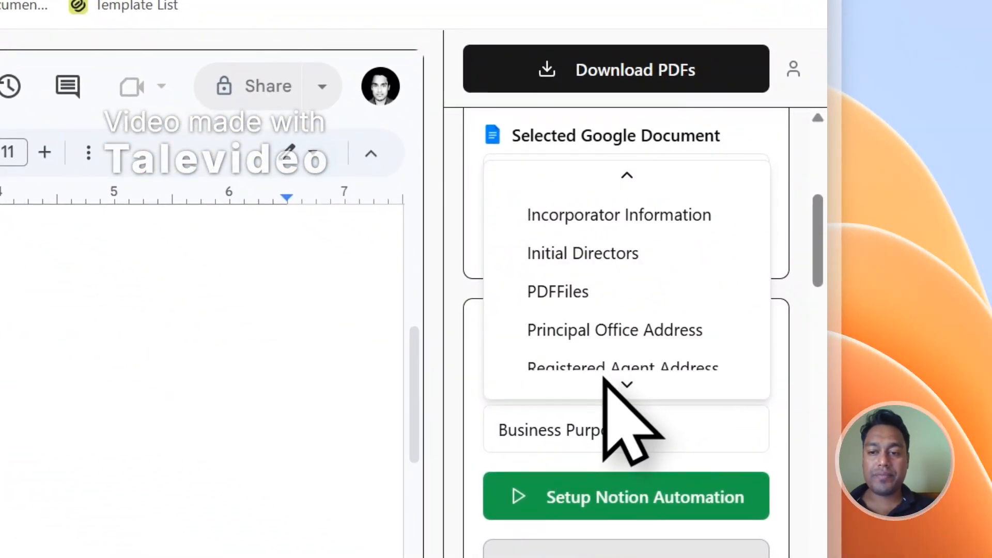
{"action": "scroll", "coordinate": [626, 297], "scroll_direction": "up", "scroll_amount": 2}
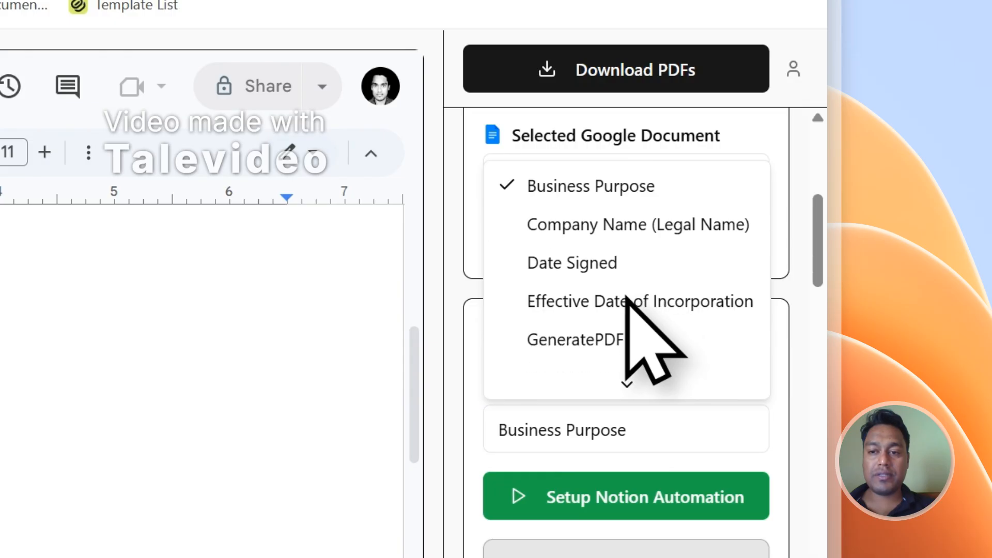
{"action": "left_click", "coordinate": [638, 232]}
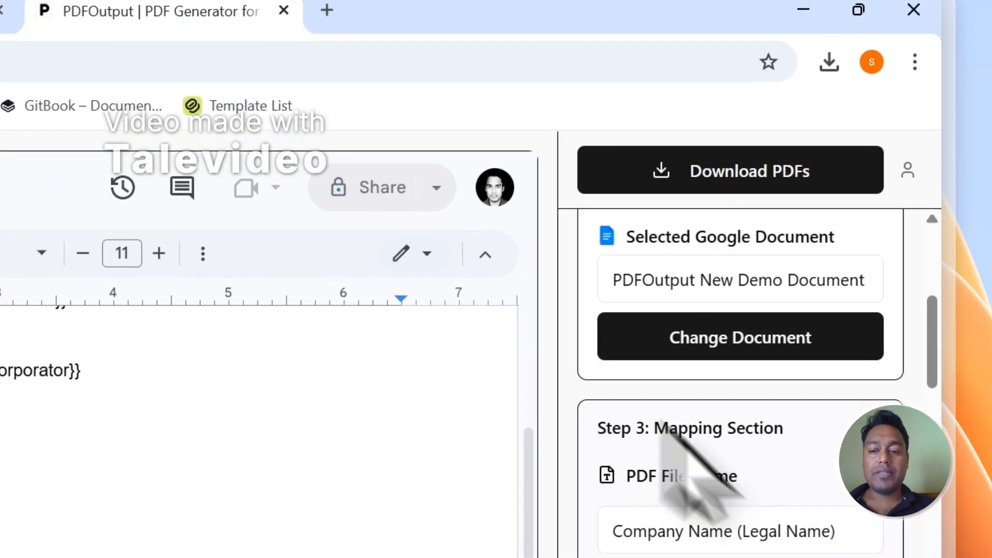
{"action": "scroll", "coordinate": [672, 439], "scroll_direction": "down", "scroll_amount": 2}
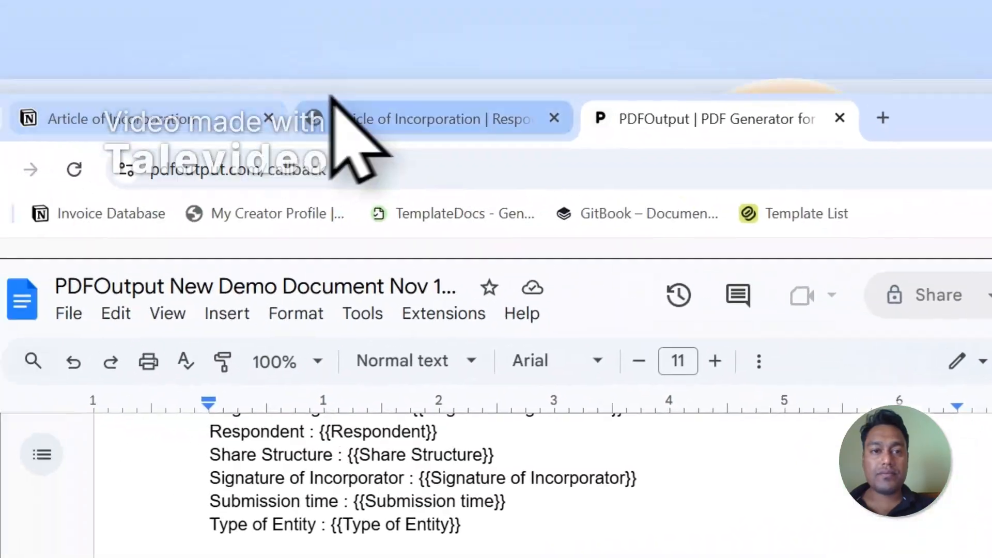
In the Notion responses, choose Ready to Generate as the GeneratePDF value for both the Corporation and the Nonprofit entries.
{"action": "left_click", "coordinate": [338, 109]}
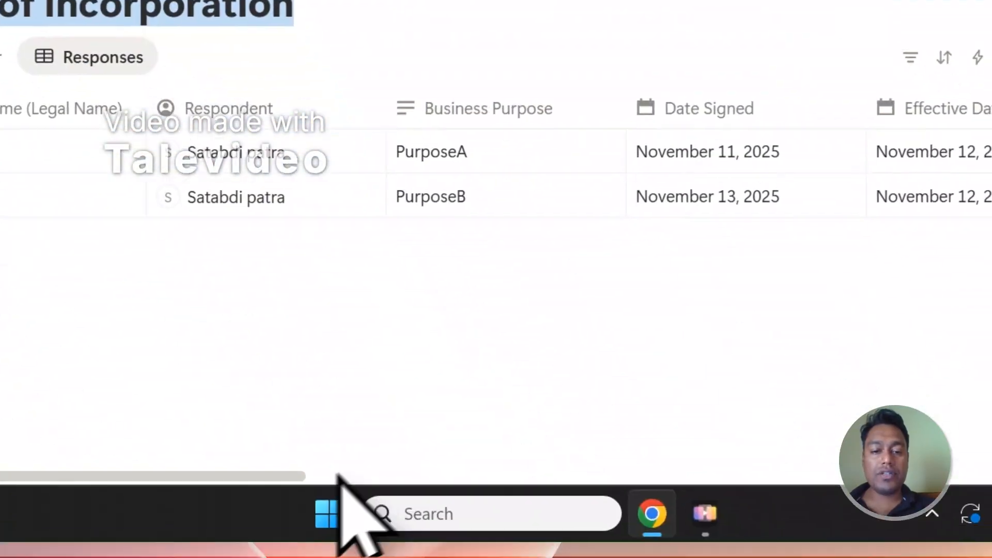
{"action": "left_click_drag", "start_coordinate": [317, 429], "coordinate": [868, 296]}
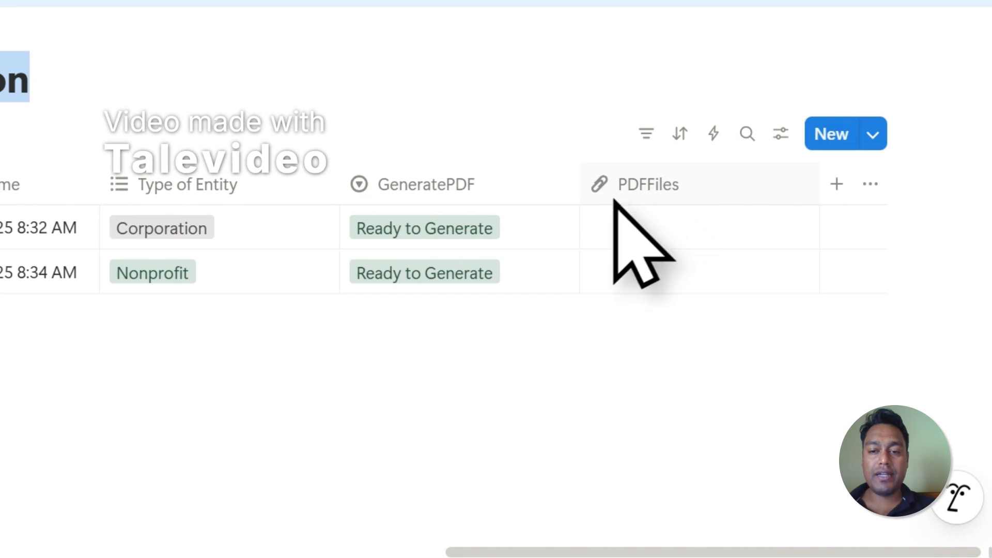
{"action": "left_click", "coordinate": [403, 231]}
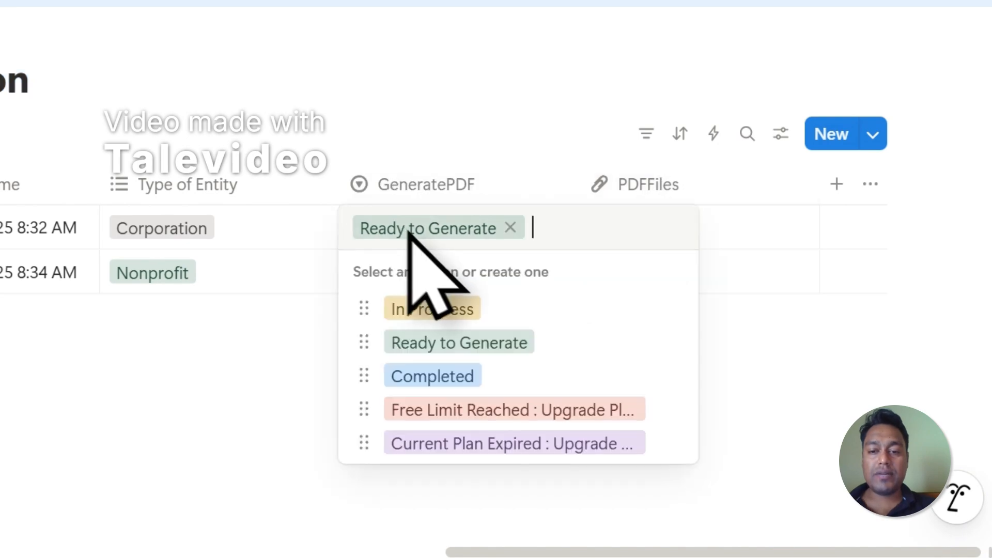
{"action": "left_click", "coordinate": [495, 354]}
{"action": "left_click", "coordinate": [483, 276]}
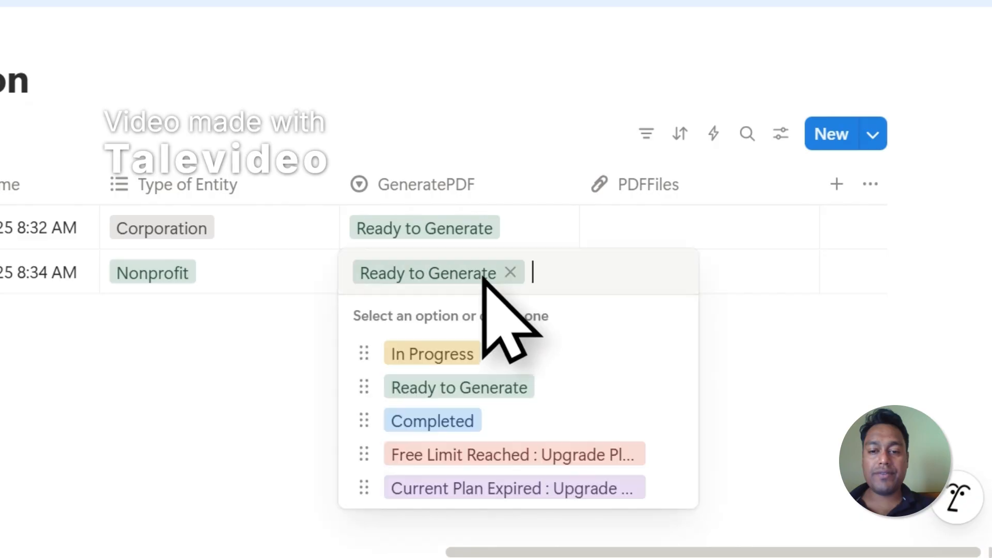
{"action": "left_click", "coordinate": [508, 388]}
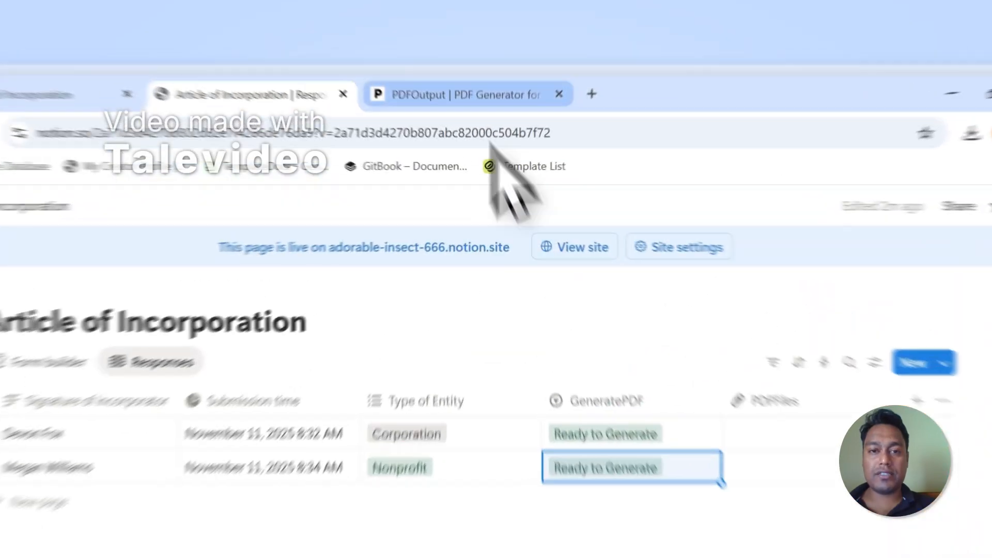
Return to PDFOutput and start downloading the PDFs for the Article of Incorporation database.
{"action": "left_click", "coordinate": [489, 76]}
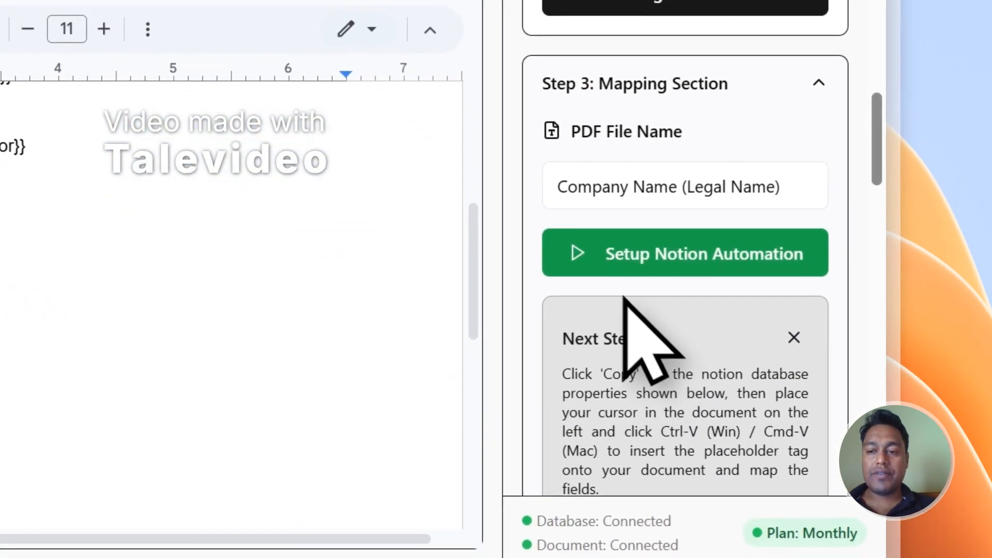
{"action": "scroll", "coordinate": [625, 310], "scroll_direction": "down", "scroll_amount": 5}
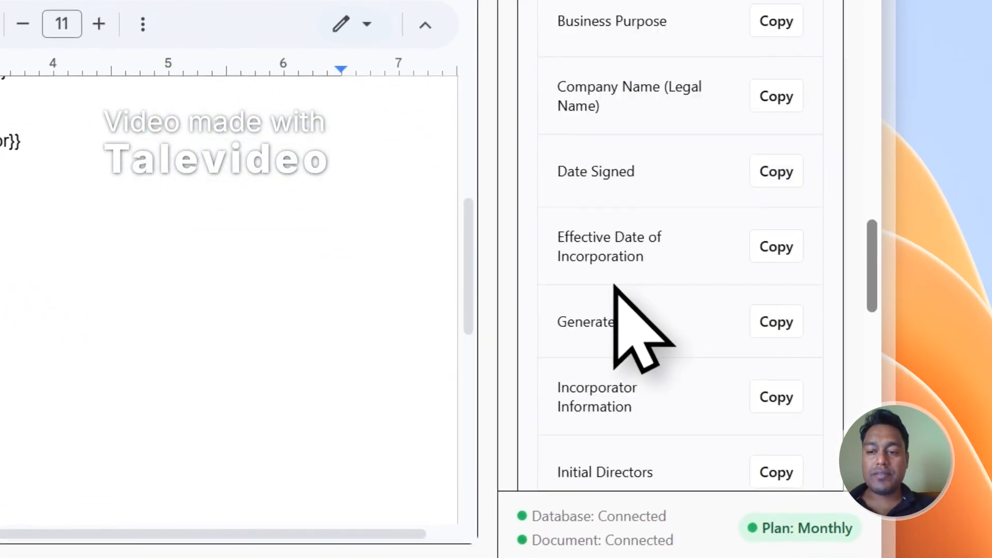
{"action": "scroll", "coordinate": [615, 272], "scroll_direction": "up", "scroll_amount": 10}
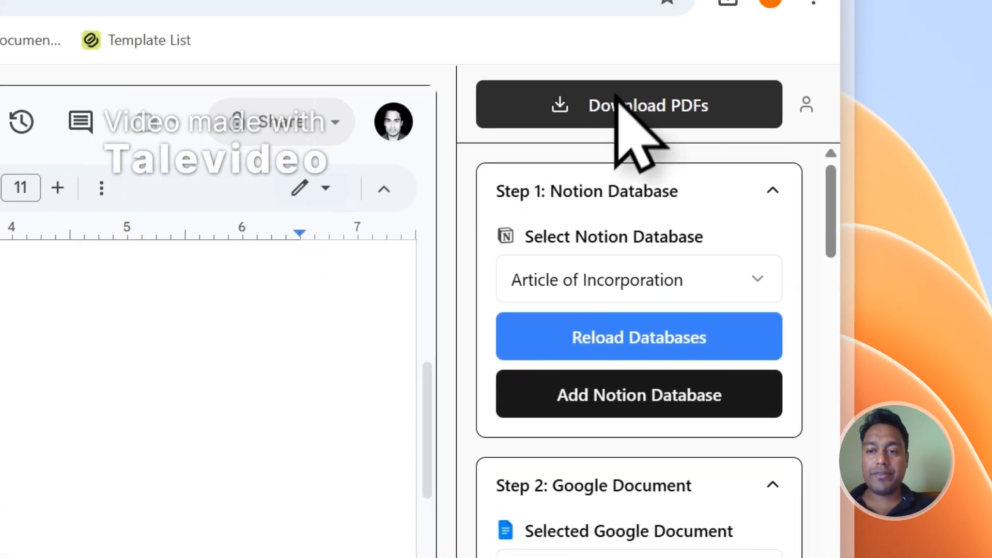
{"action": "left_click", "coordinate": [620, 111]}
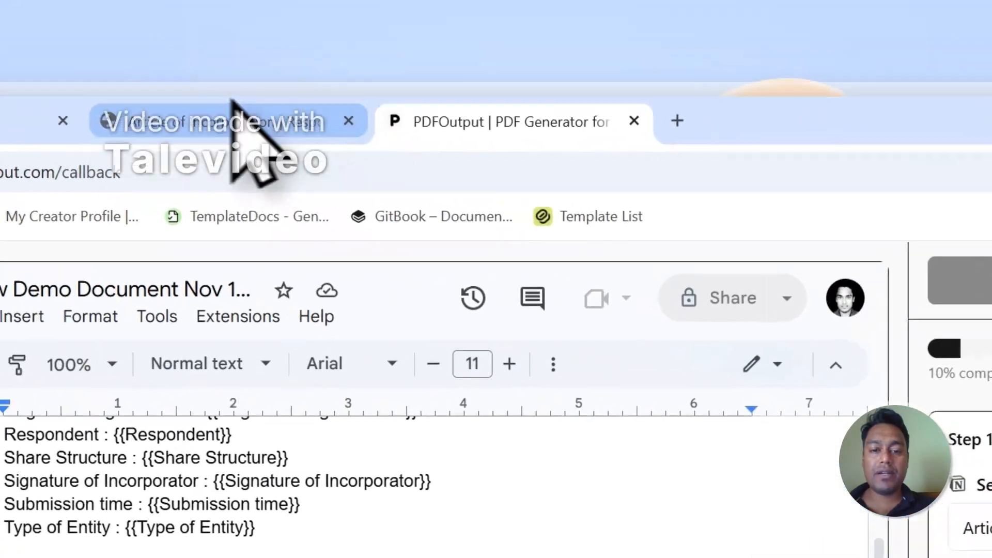
Check the downloaded files and open the generated CompanyB.pdf and CompanyA.pdf from the PDFFiles column of the Notion responses.
{"action": "left_click", "coordinate": [233, 111]}
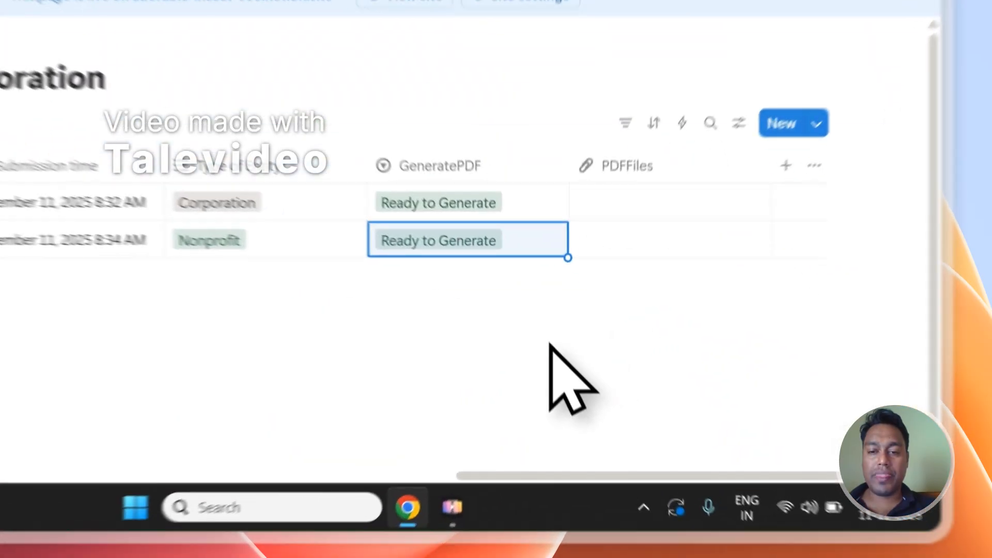
{"action": "left_click", "coordinate": [649, 378]}
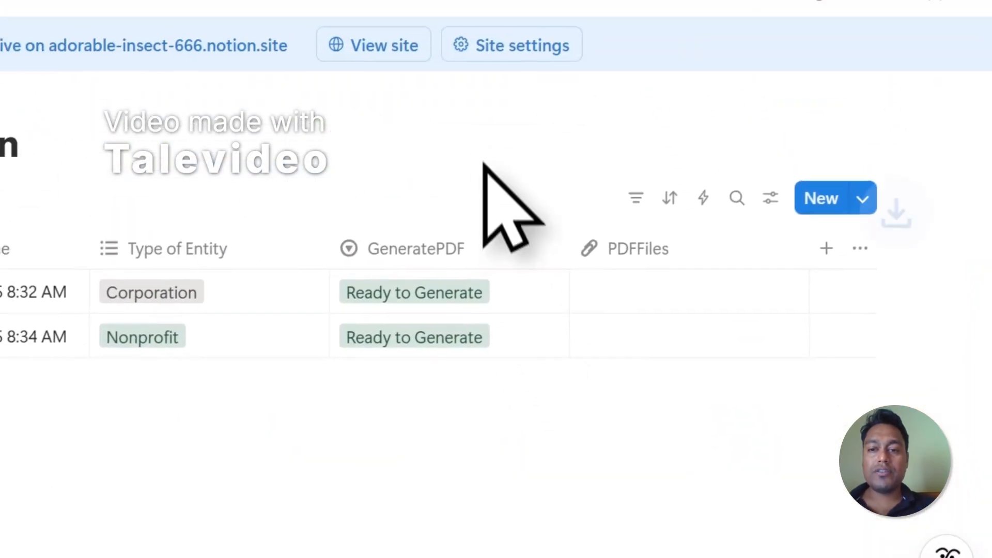
{"action": "left_click", "coordinate": [916, 73]}
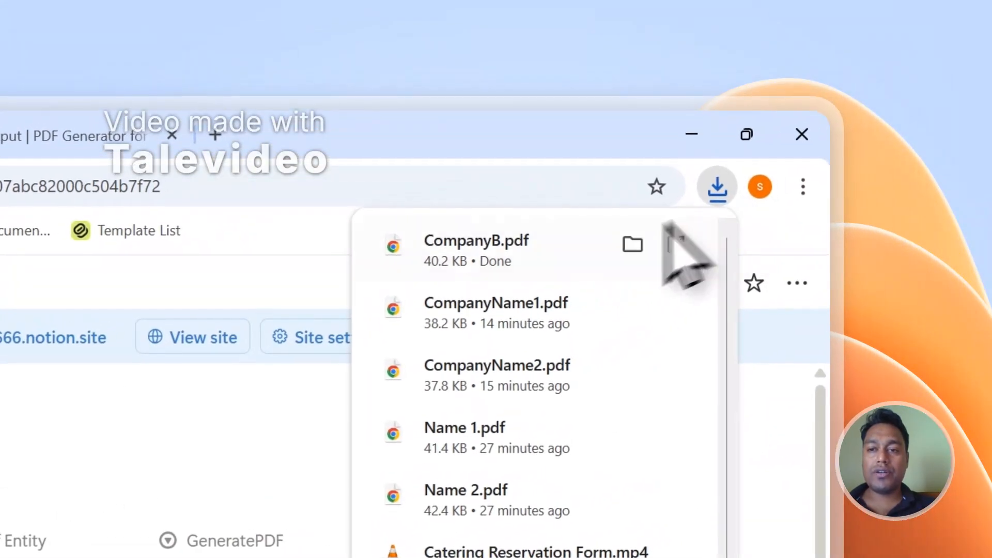
{"action": "left_click_drag", "start_coordinate": [500, 258], "coordinate": [454, 557]}
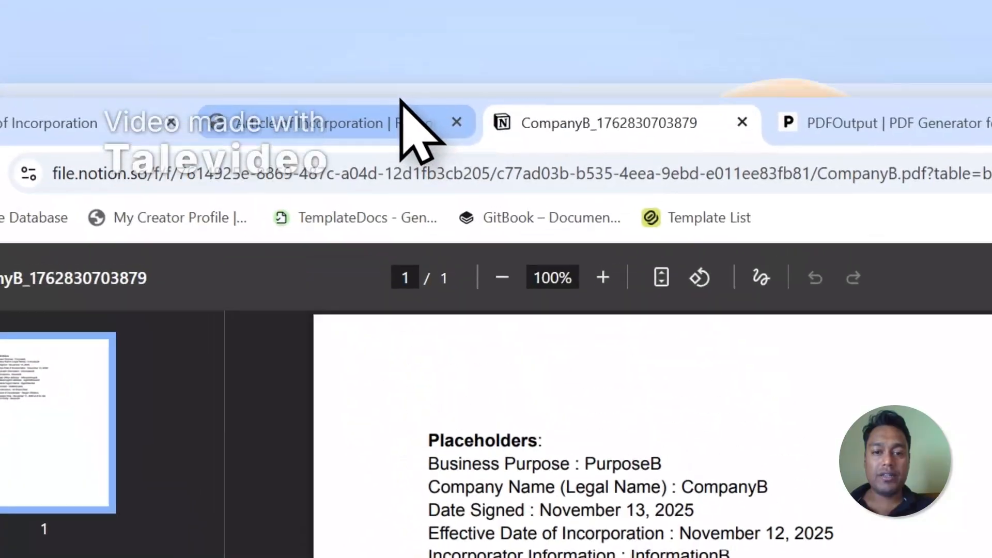
{"action": "left_click", "coordinate": [406, 119]}
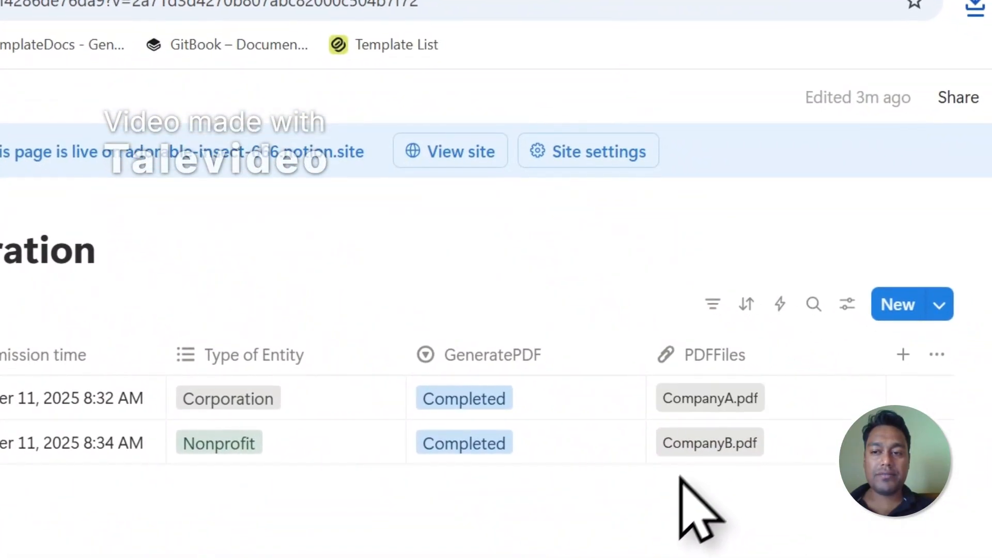
{"action": "left_click", "coordinate": [746, 403]}
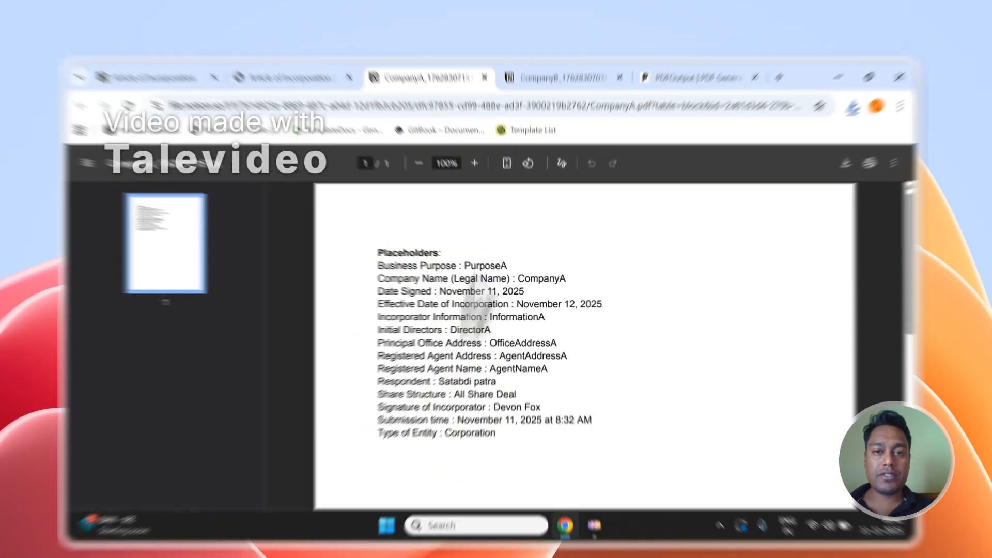
Compare the generated CompanyA and CompanyB PDFs with the entries in the Notion Article of Incorporation responses.
{"action": "left_click", "coordinate": [552, 75]}
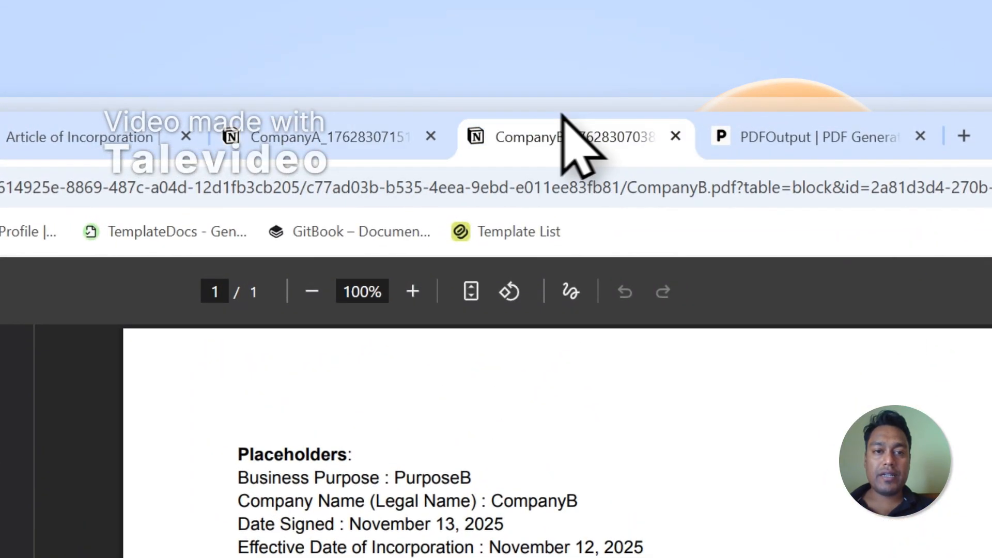
{"action": "left_click", "coordinate": [77, 138]}
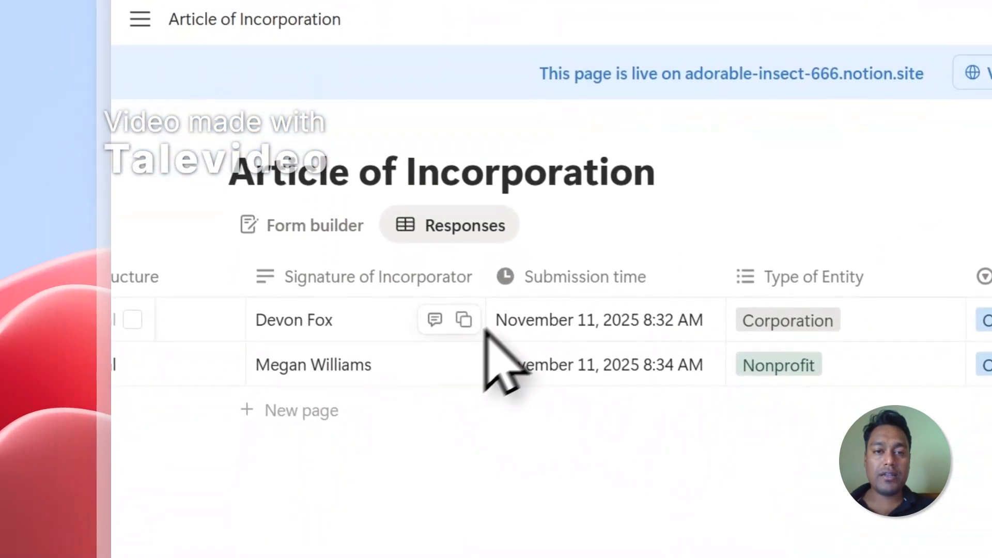
{"action": "left_click", "coordinate": [562, 50]}
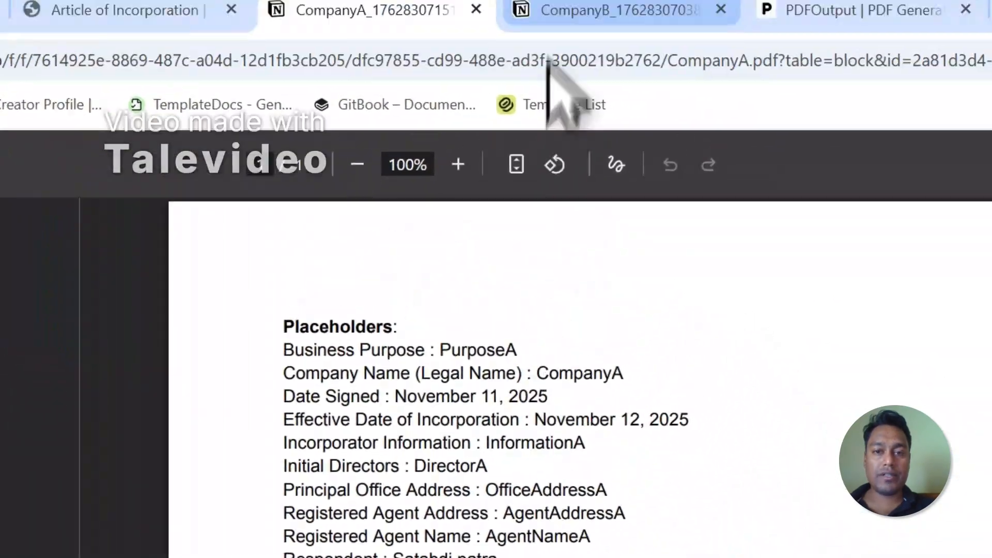
{"action": "left_click", "coordinate": [516, 84]}
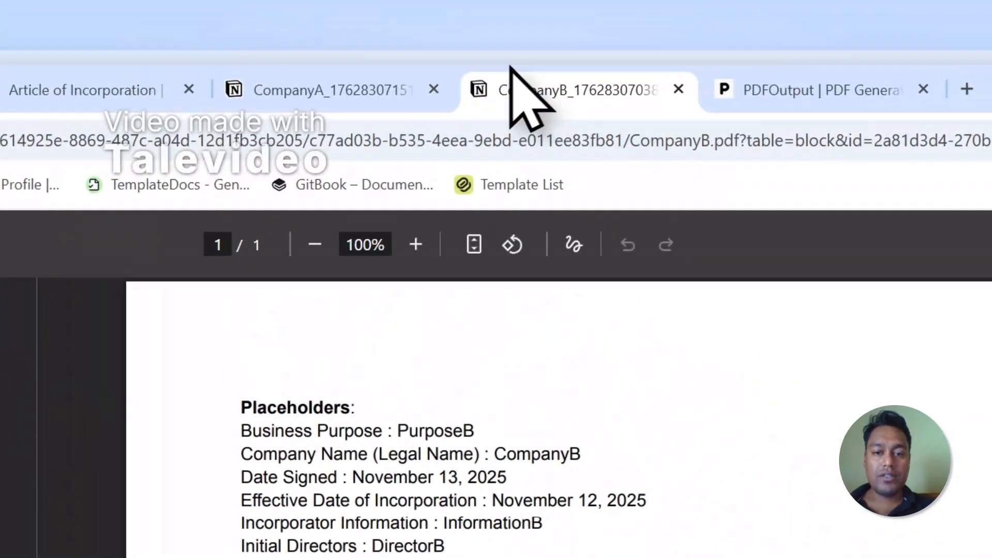
{"action": "left_click", "coordinate": [409, 68]}
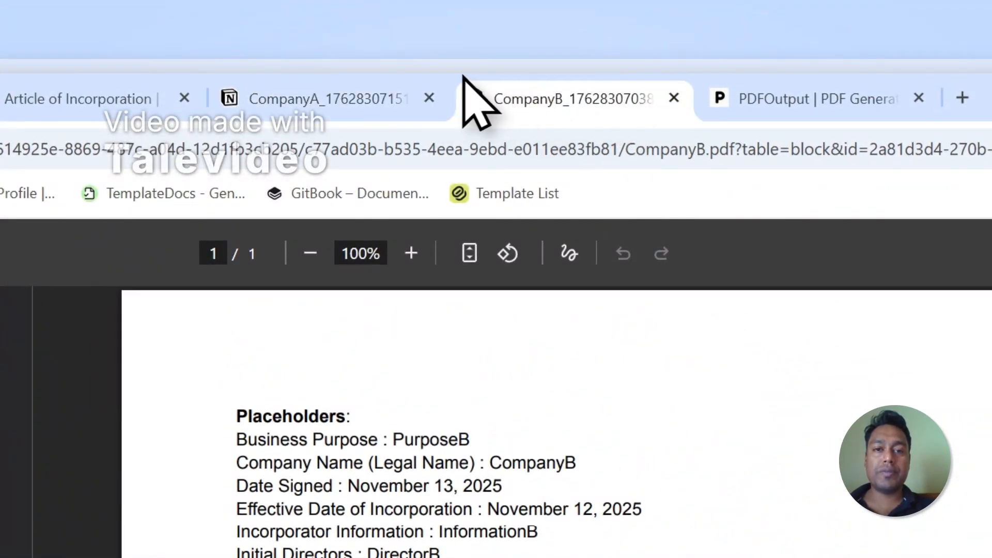
Return to PDFOutput, set up Notion automation for the mapped Article of Incorporation database, and dismiss the notification.
{"action": "left_click", "coordinate": [747, 106]}
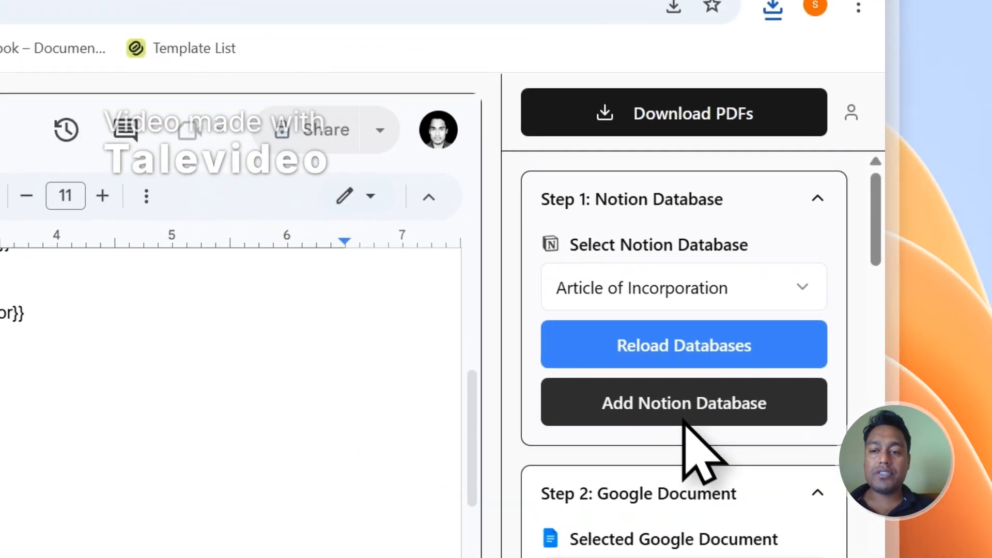
{"action": "scroll", "coordinate": [697, 452], "scroll_direction": "down", "scroll_amount": 5}
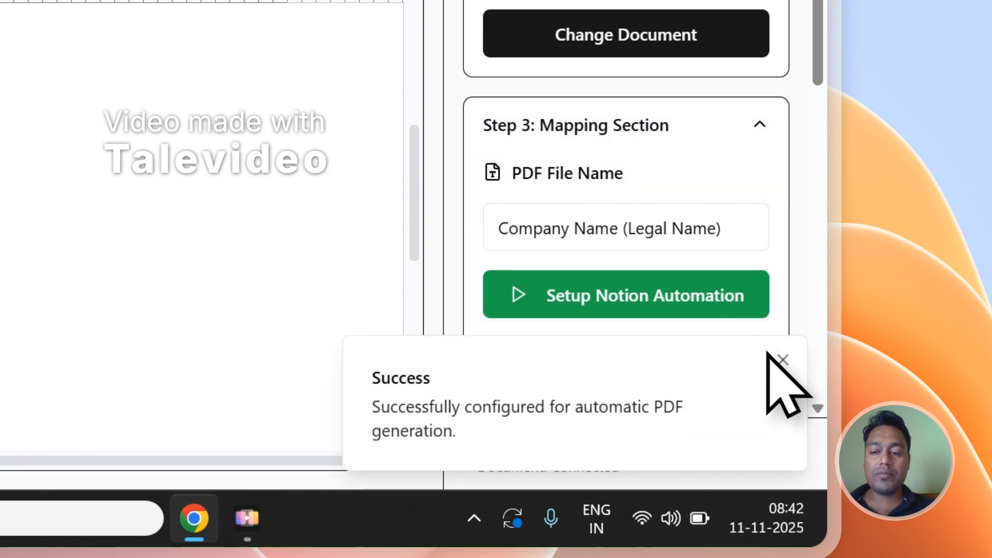
{"action": "left_click", "coordinate": [779, 360]}
Close the open CompanyA and CompanyB PDF tabs.
{"action": "left_click", "coordinate": [225, 68]}
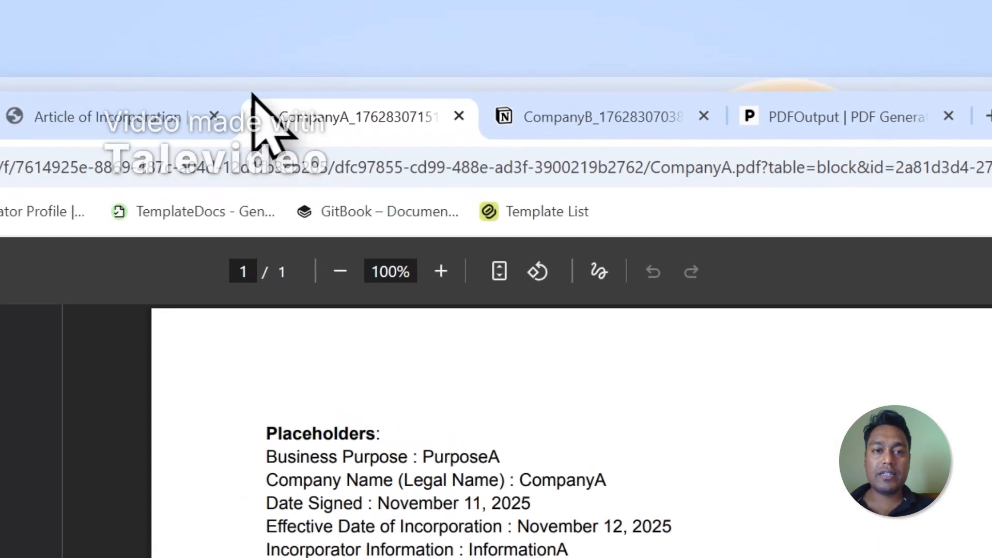
{"action": "left_click", "coordinate": [178, 114]}
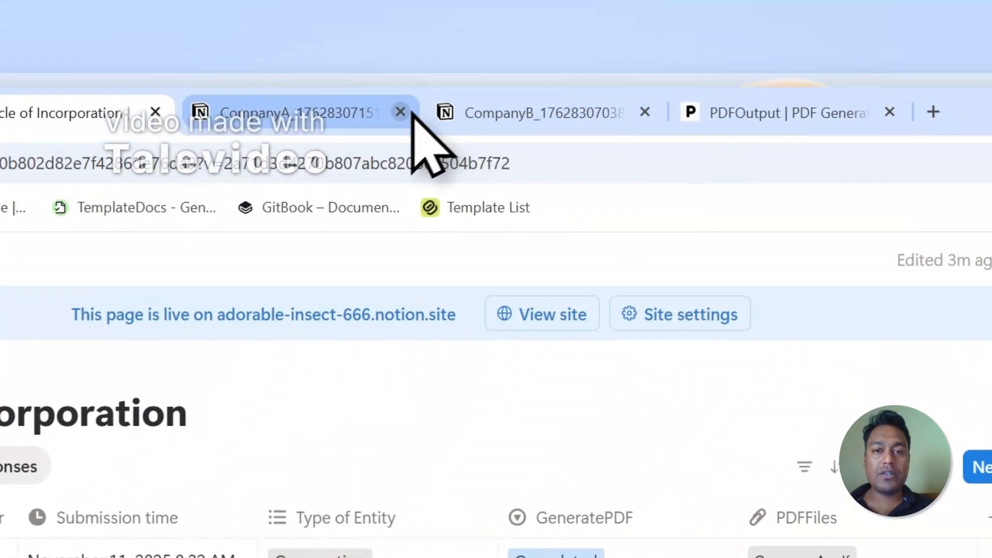
{"action": "left_click", "coordinate": [400, 111]}
{"action": "left_click", "coordinate": [385, 104]}
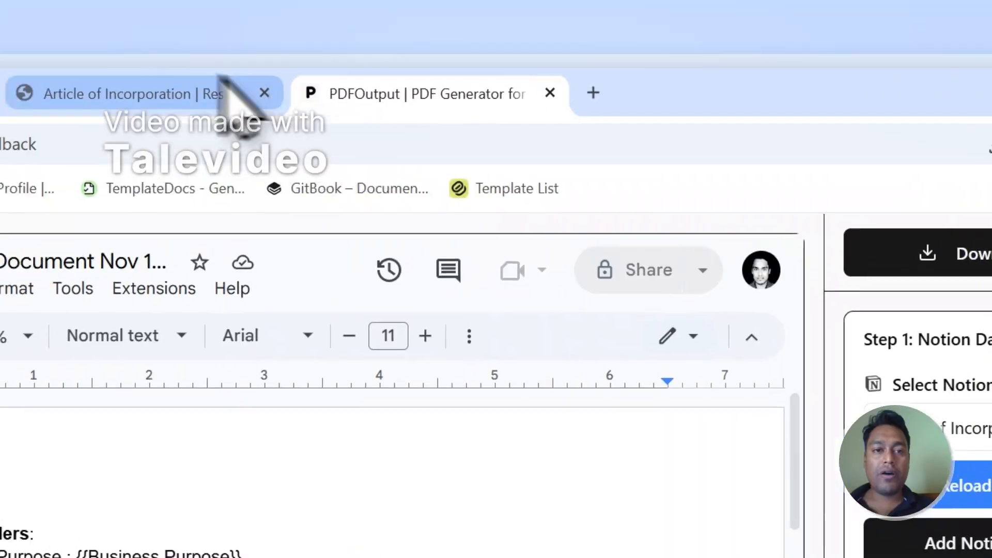
Add two blank pages to the Notion responses and set GeneratePDF to Ready to Generate for both.
{"action": "left_click", "coordinate": [224, 93]}
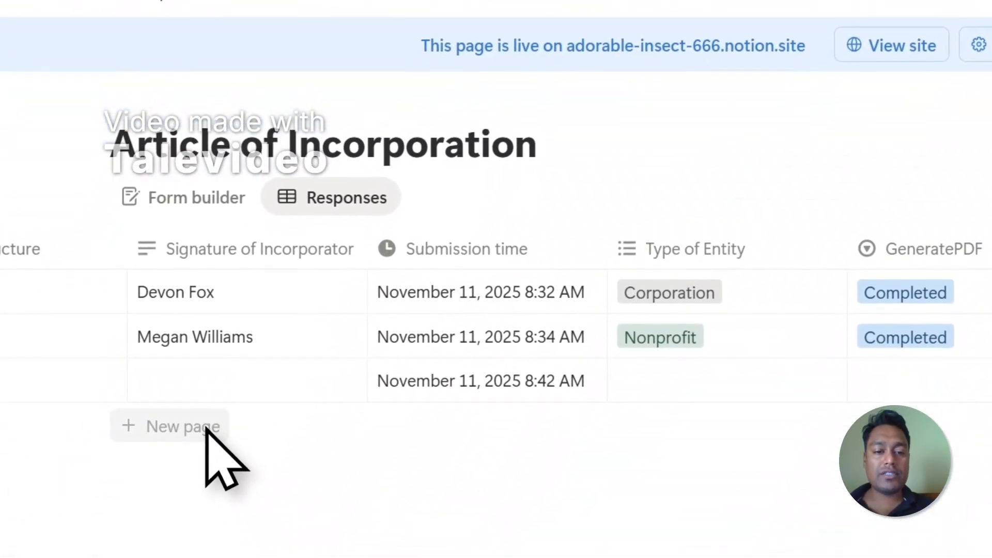
{"action": "left_click", "coordinate": [914, 382]}
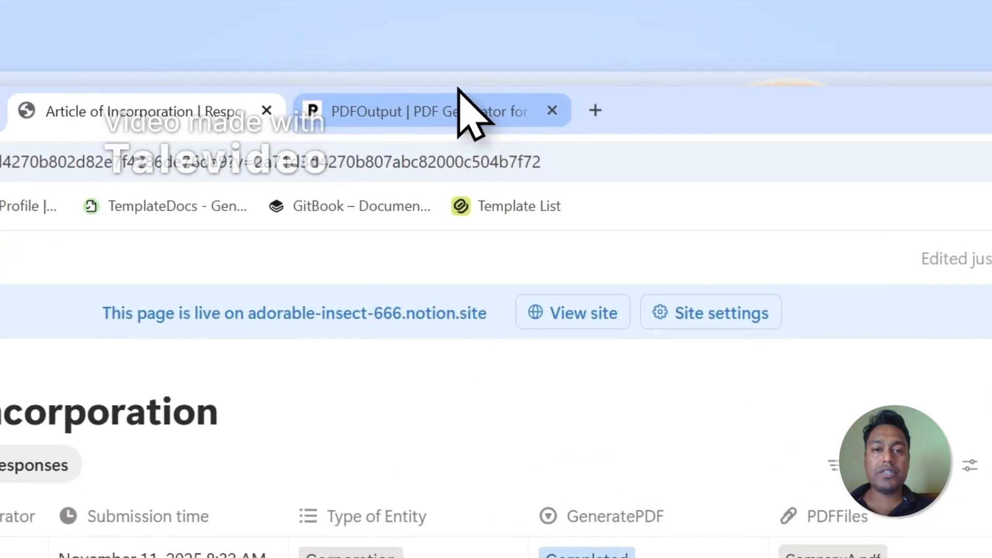
Look through the public Article of Incorporation form and check the GeneratePDF values of the new response entries.
{"action": "left_click", "coordinate": [461, 100]}
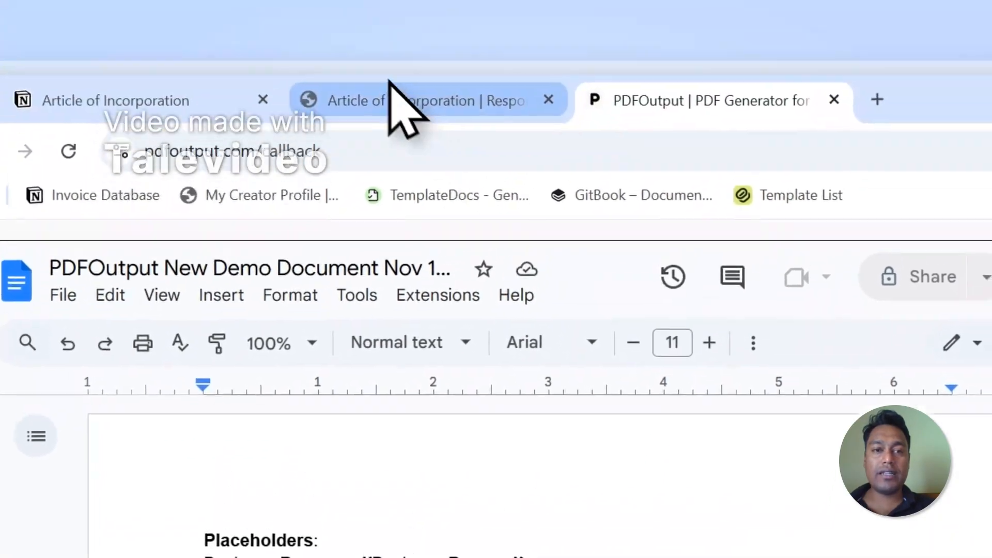
{"action": "left_click", "coordinate": [331, 17]}
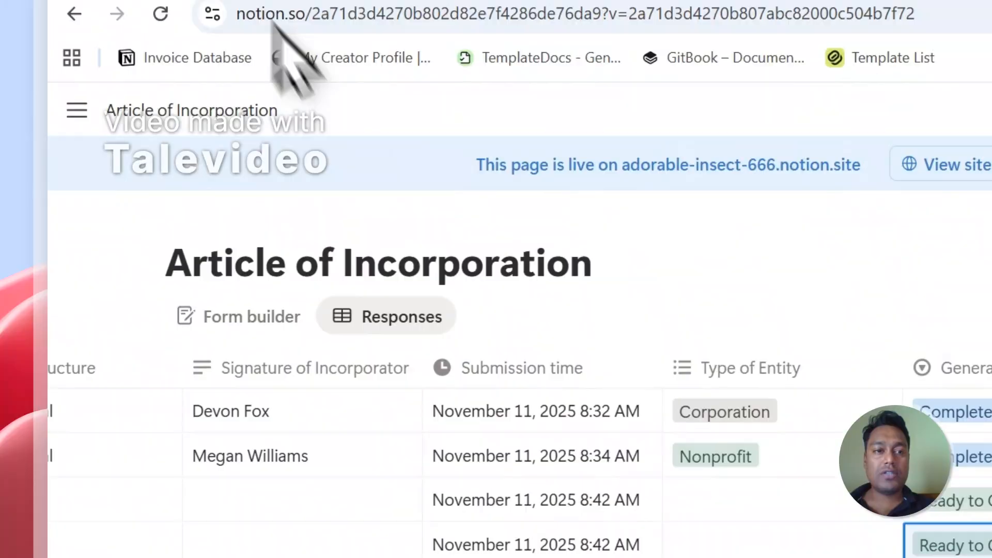
{"action": "left_click", "coordinate": [274, 104]}
{"action": "scroll", "coordinate": [537, 457], "scroll_direction": "up", "scroll_amount": 2}
{"action": "scroll", "coordinate": [537, 457], "scroll_direction": "up", "scroll_amount": 5}
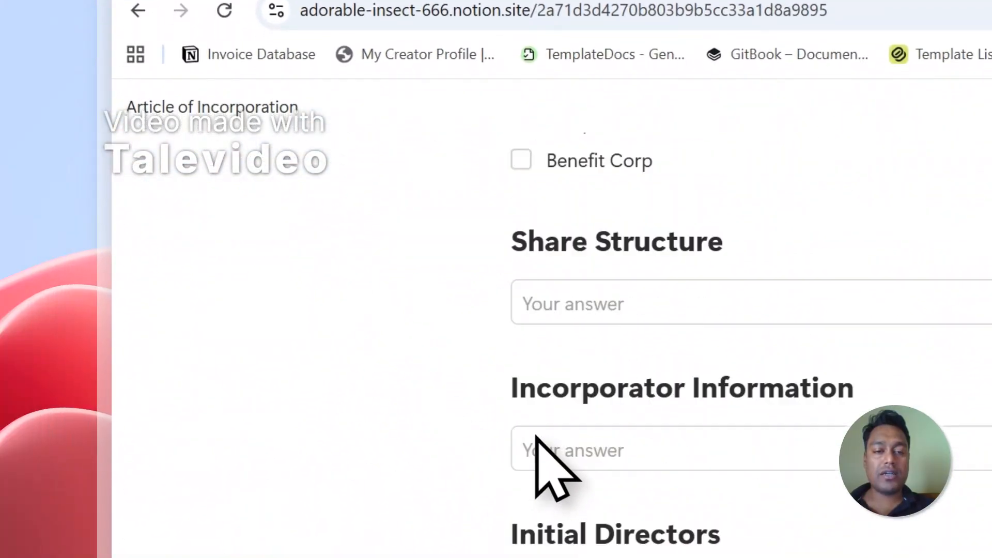
{"action": "scroll", "coordinate": [551, 398], "scroll_direction": "down", "scroll_amount": 10}
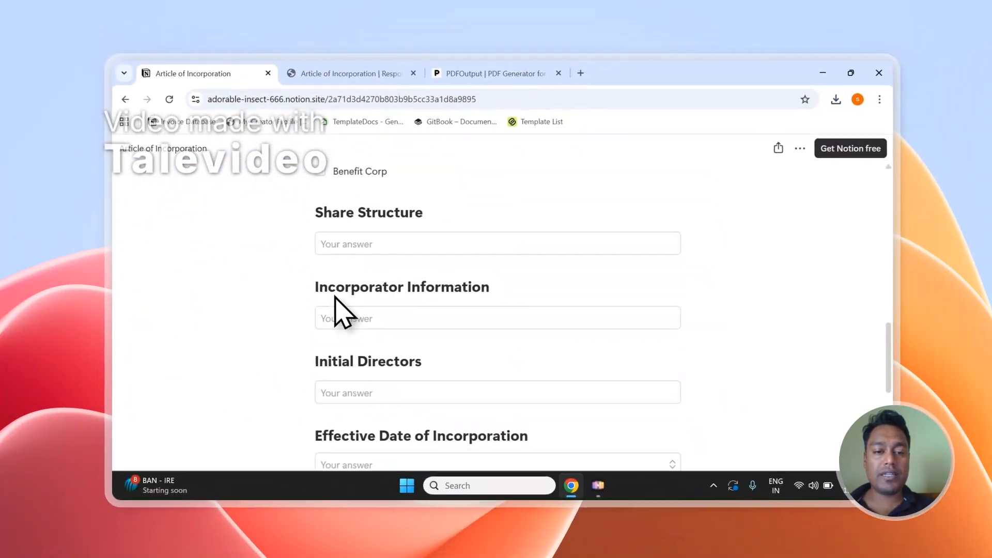
{"action": "left_click", "coordinate": [339, 78]}
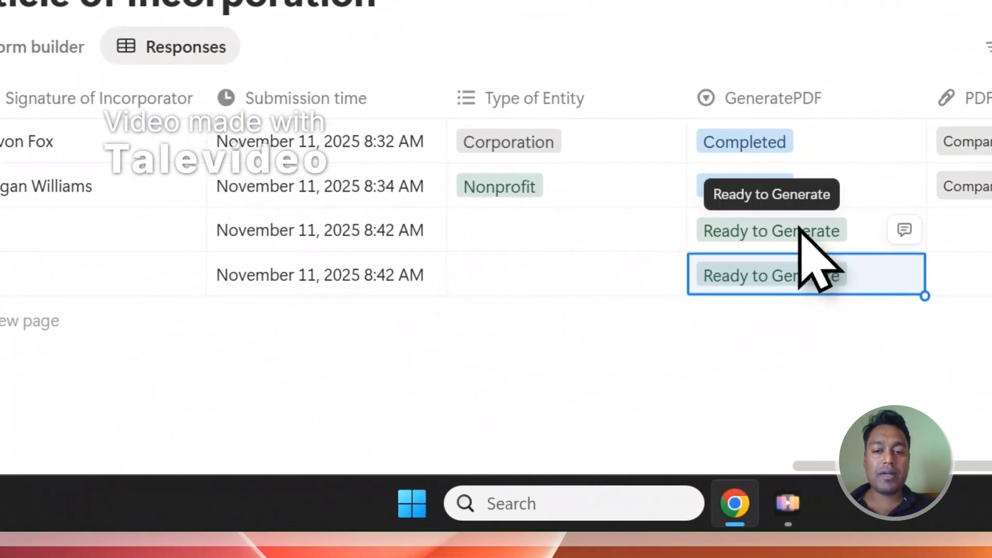
{"action": "left_click", "coordinate": [793, 227]}
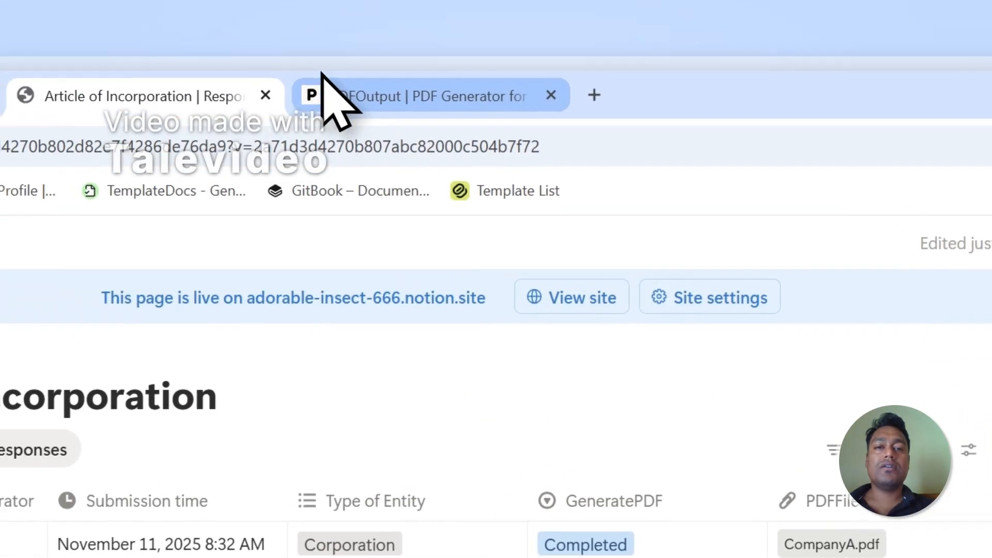
Switch to PDFOutput, view its support chat window, and close it.
{"action": "left_click", "coordinate": [325, 100]}
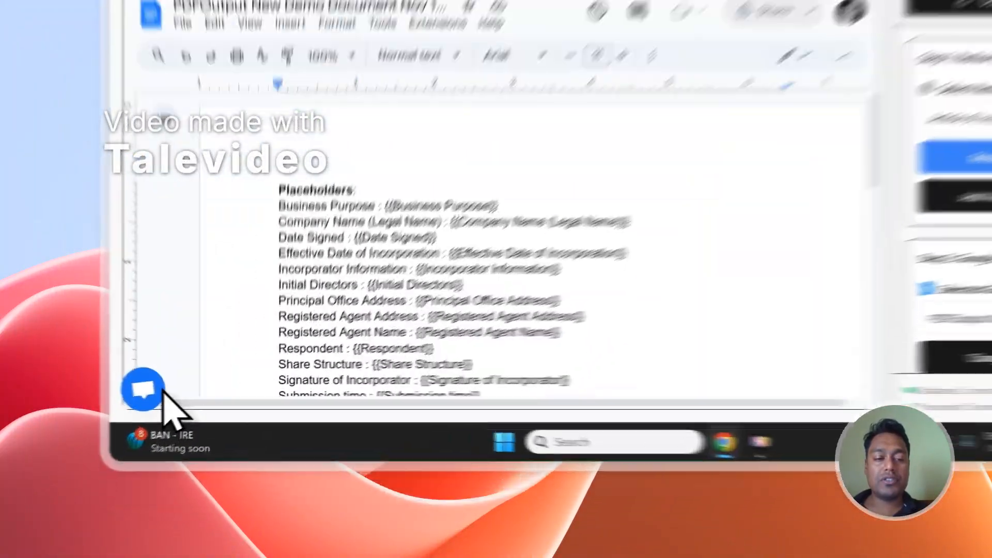
{"action": "left_click", "coordinate": [142, 444]}
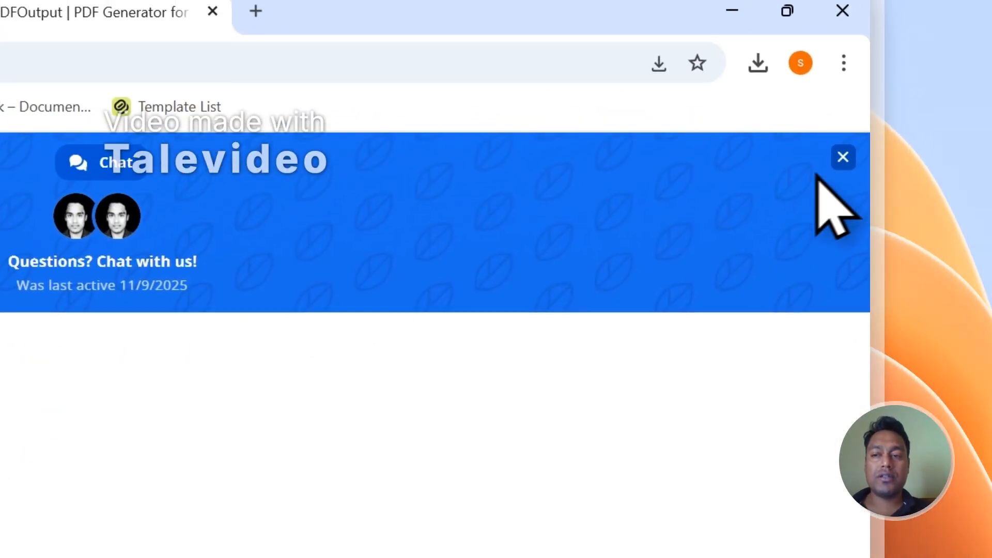
{"action": "left_click", "coordinate": [840, 159]}
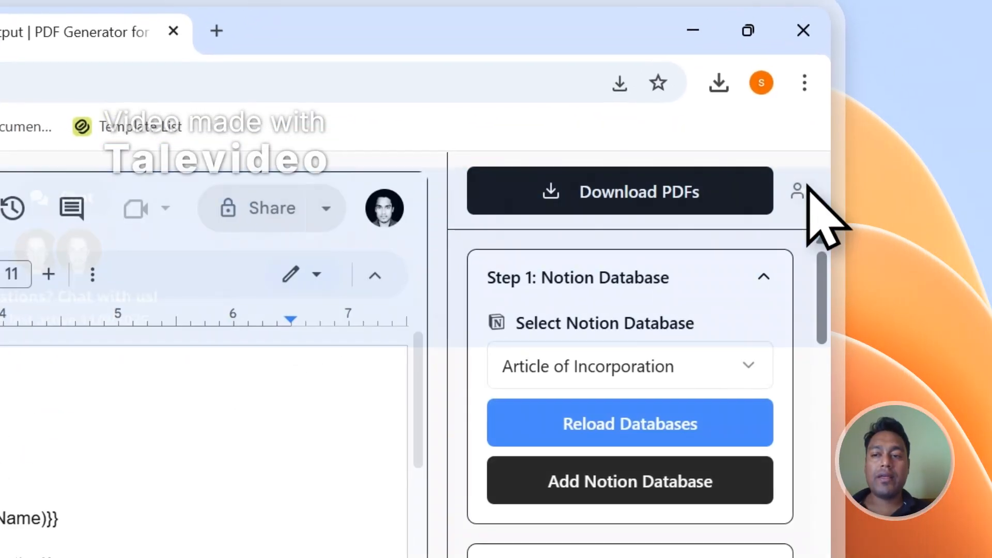
Sign out of the PDFOutput account.
{"action": "left_click", "coordinate": [794, 193]}
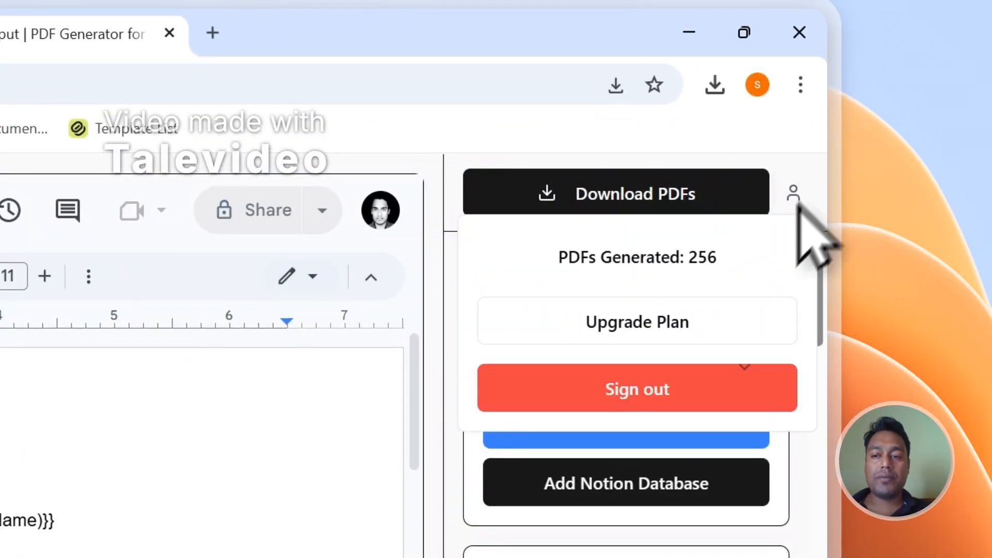
{"action": "left_click", "coordinate": [609, 390]}
Examine the message form on PDFOutput's Contact page, and go back to the Notion responses.
{"action": "scroll", "coordinate": [837, 284], "scroll_direction": "down", "scroll_amount": 15}
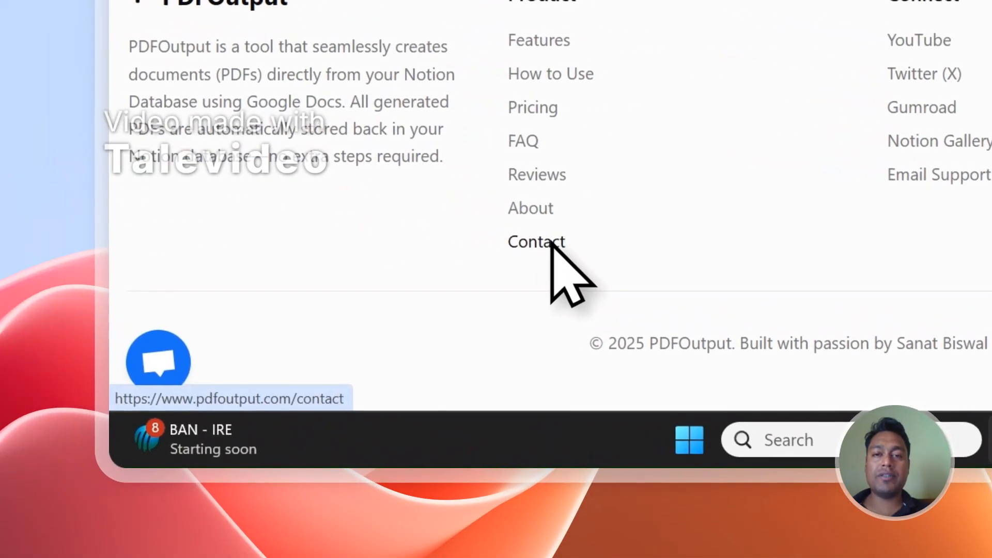
{"action": "left_click", "coordinate": [551, 241]}
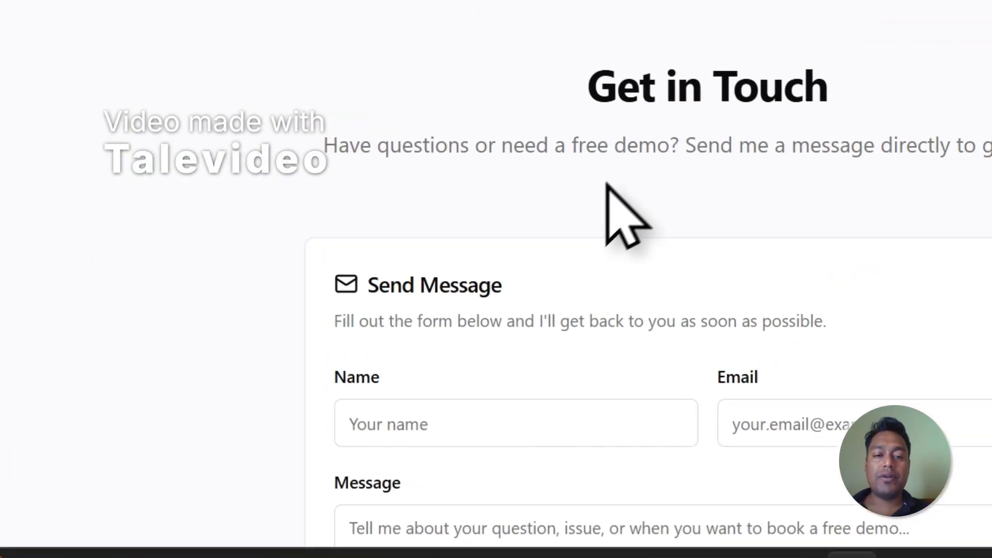
{"action": "scroll", "coordinate": [607, 195], "scroll_direction": "down", "scroll_amount": 5}
{"action": "scroll", "coordinate": [534, 266], "scroll_direction": "up", "scroll_amount": 4}
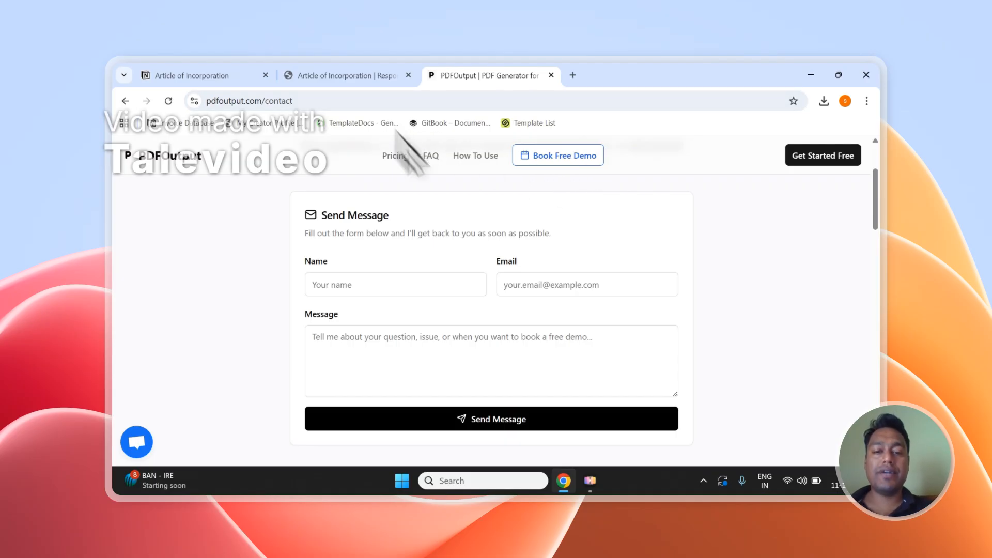
{"action": "left_click", "coordinate": [342, 76]}
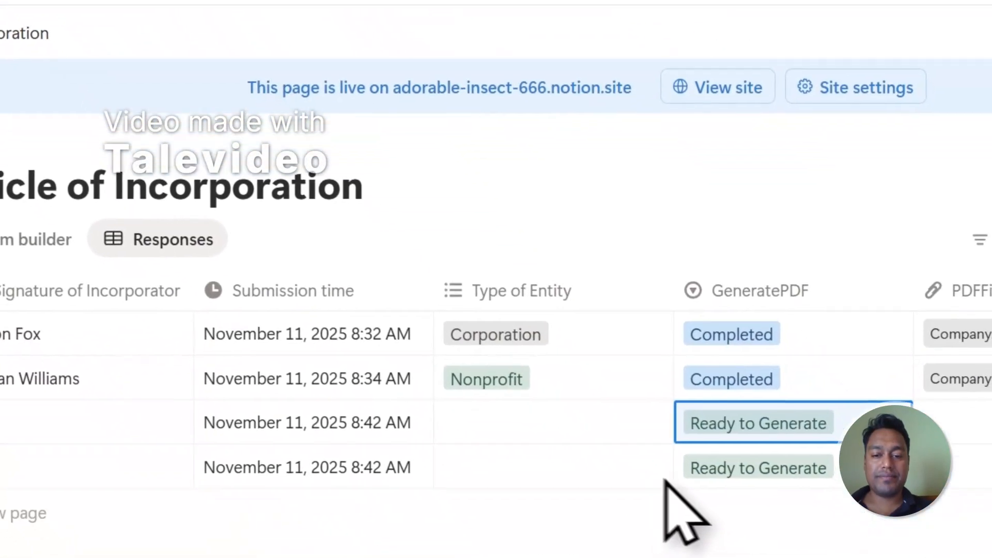